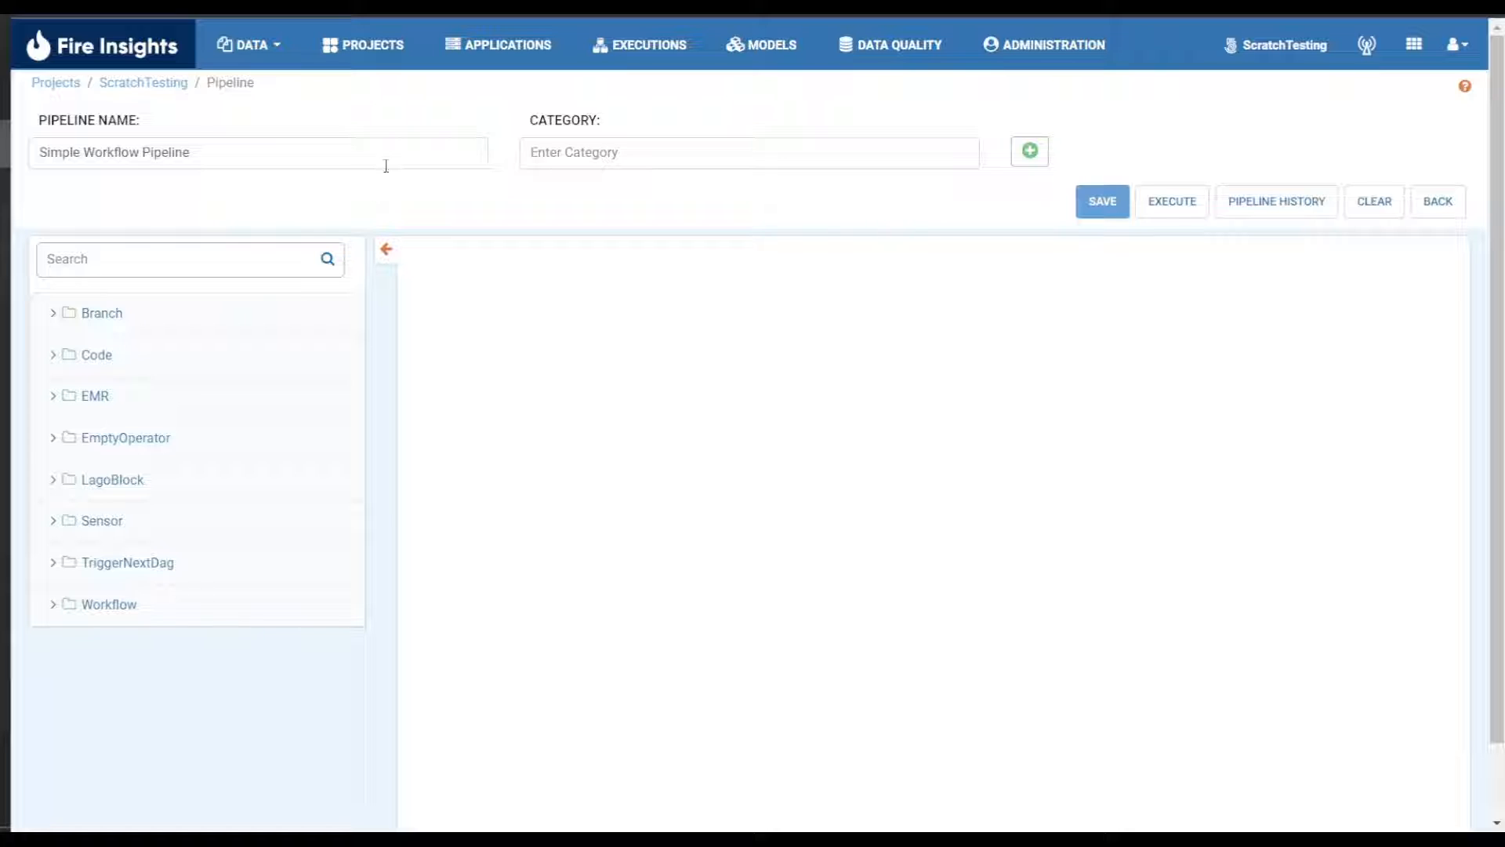
pyautogui.click(641, 157)
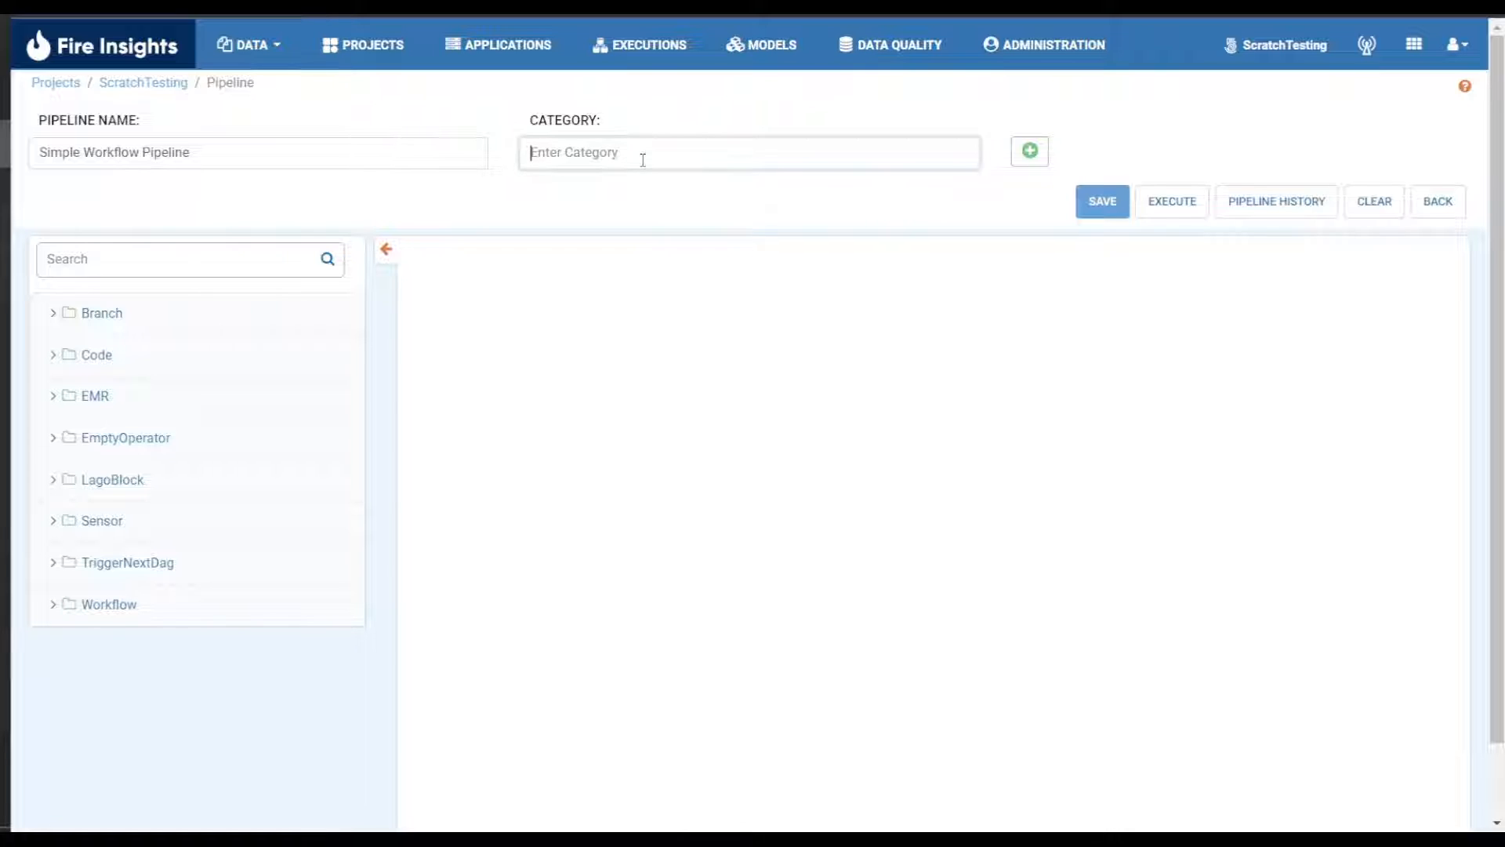
pyautogui.click(763, 181)
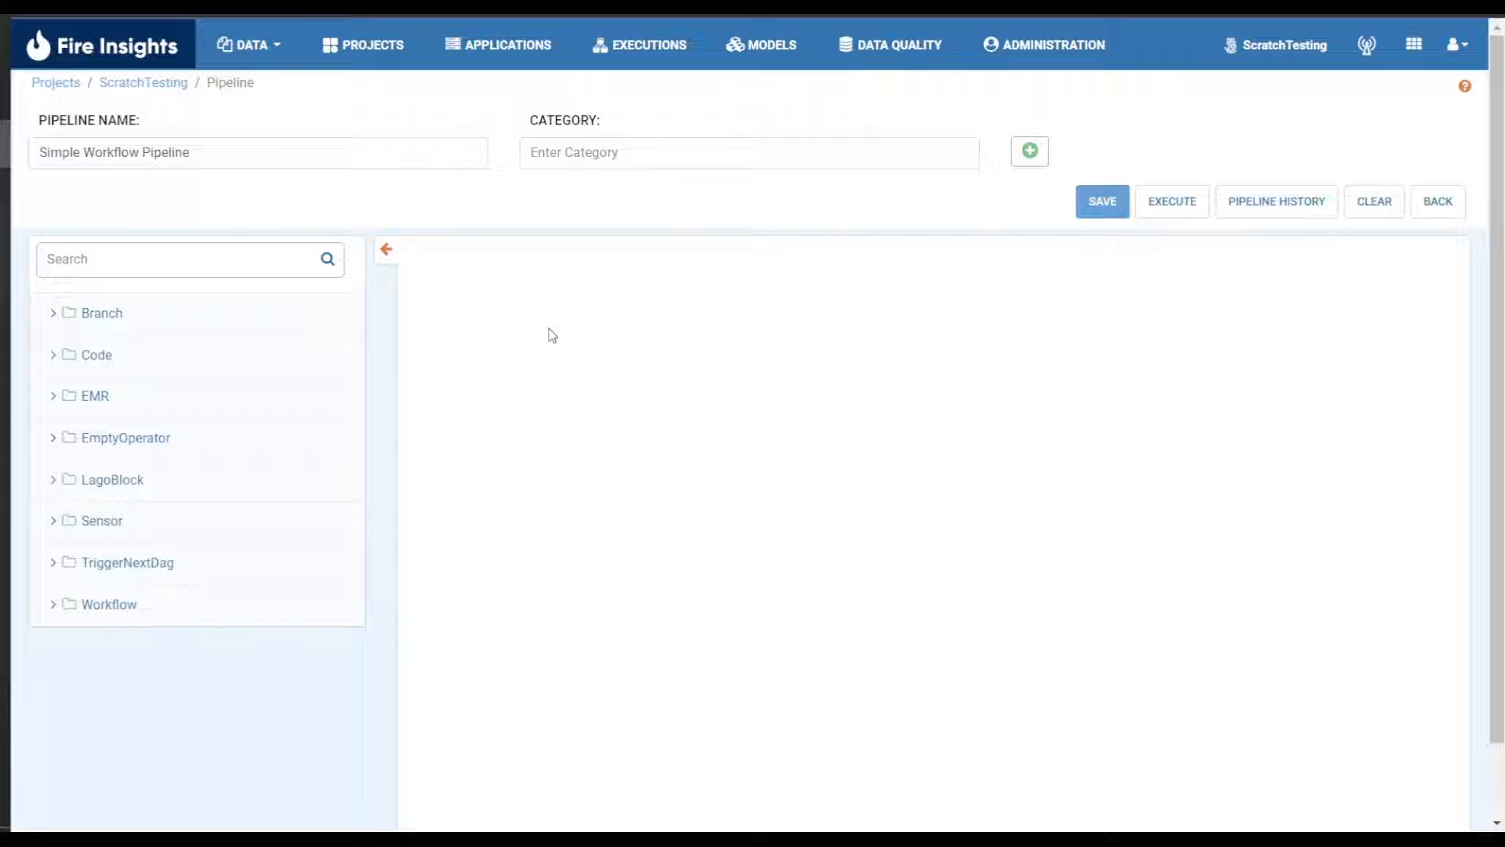
# - Browse the operators offered in the Branch, Code, EMR and EmptyOperator categories
pyautogui.click(202, 318)
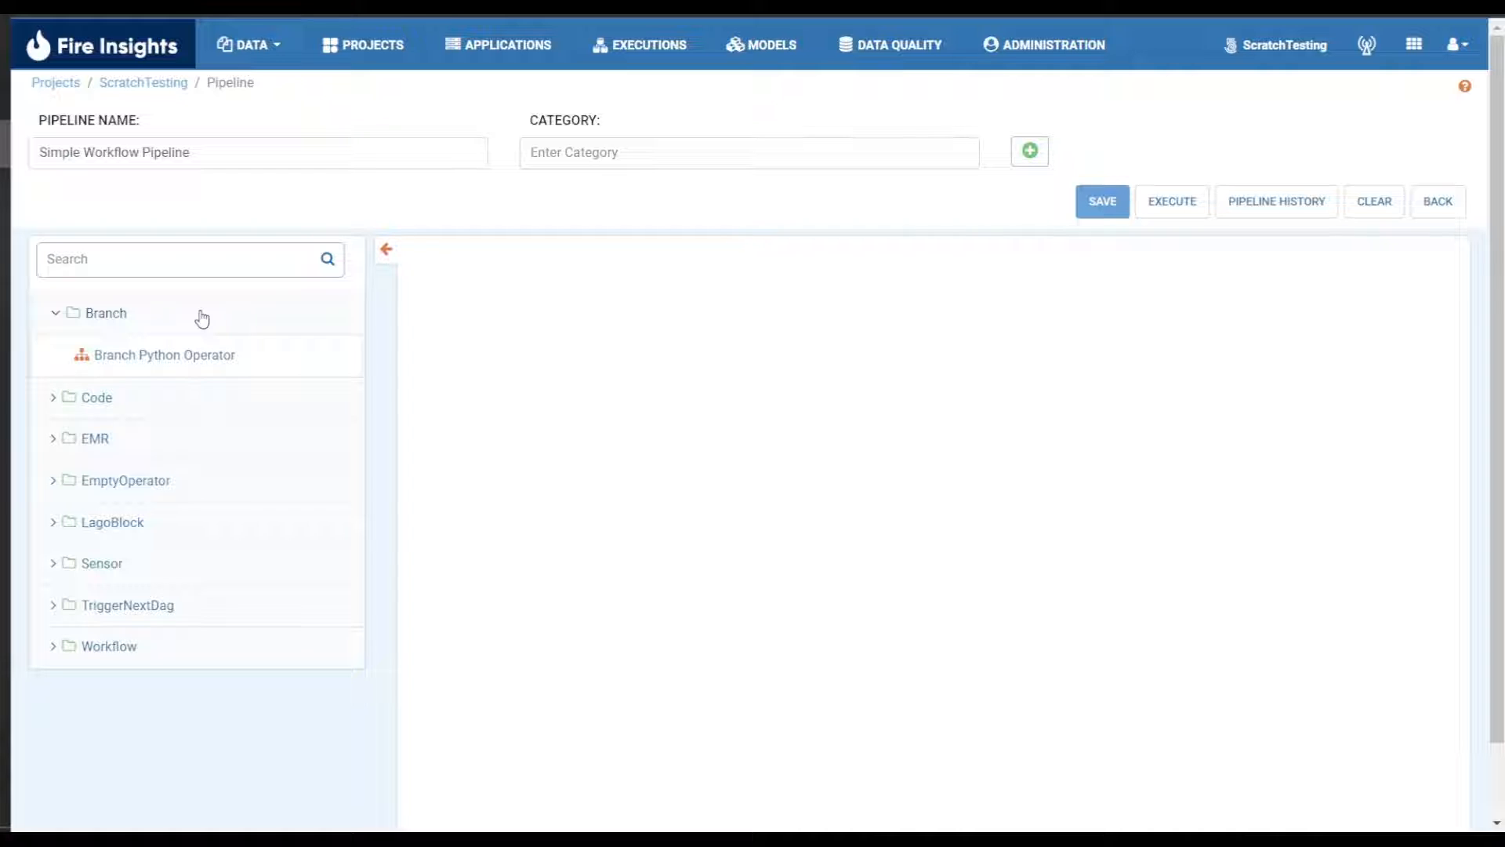
pyautogui.click(202, 316)
pyautogui.click(197, 361)
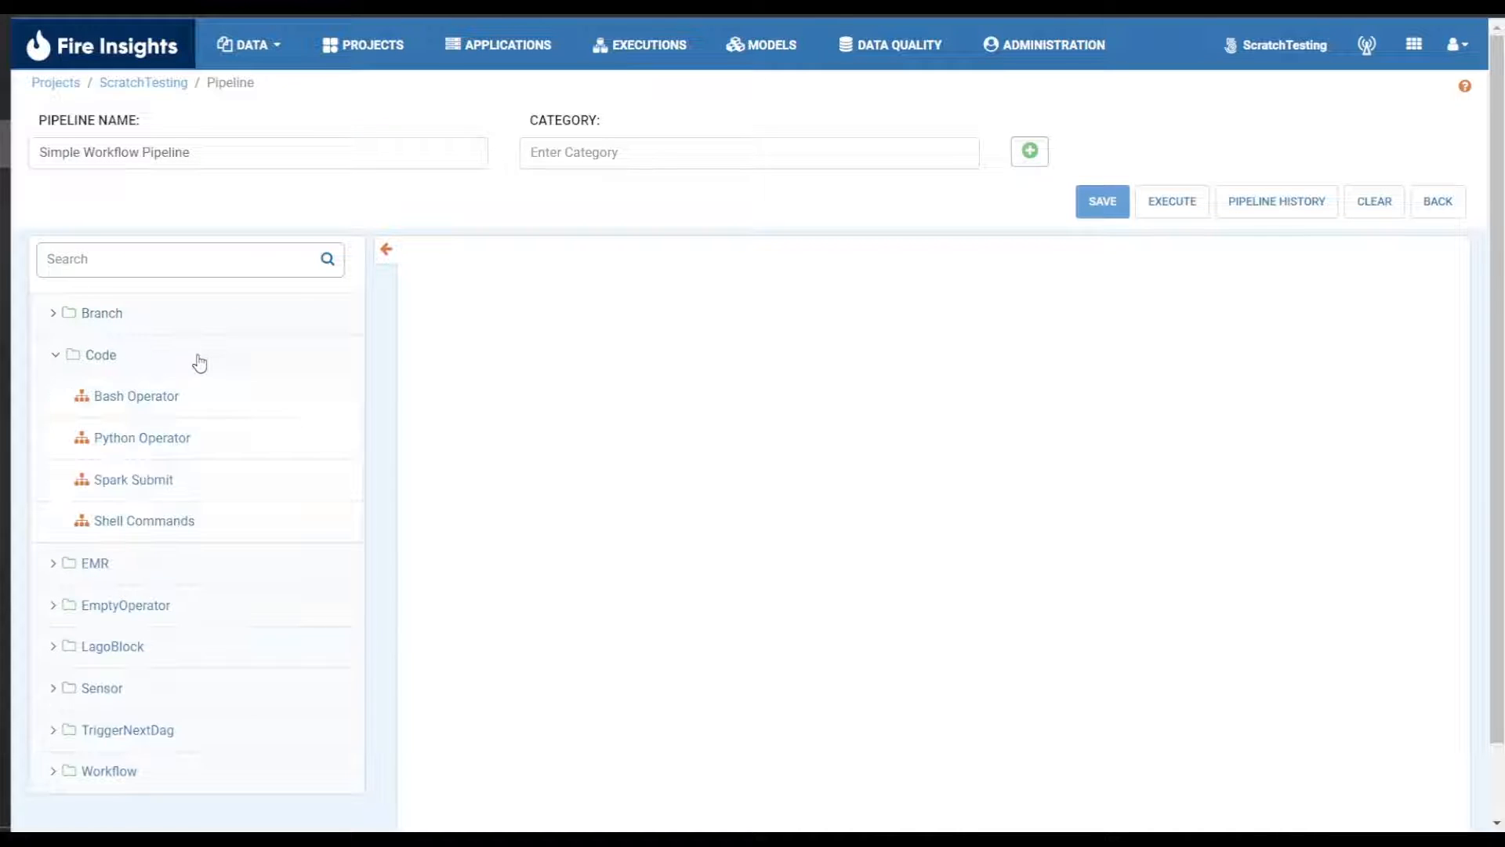
pyautogui.click(199, 361)
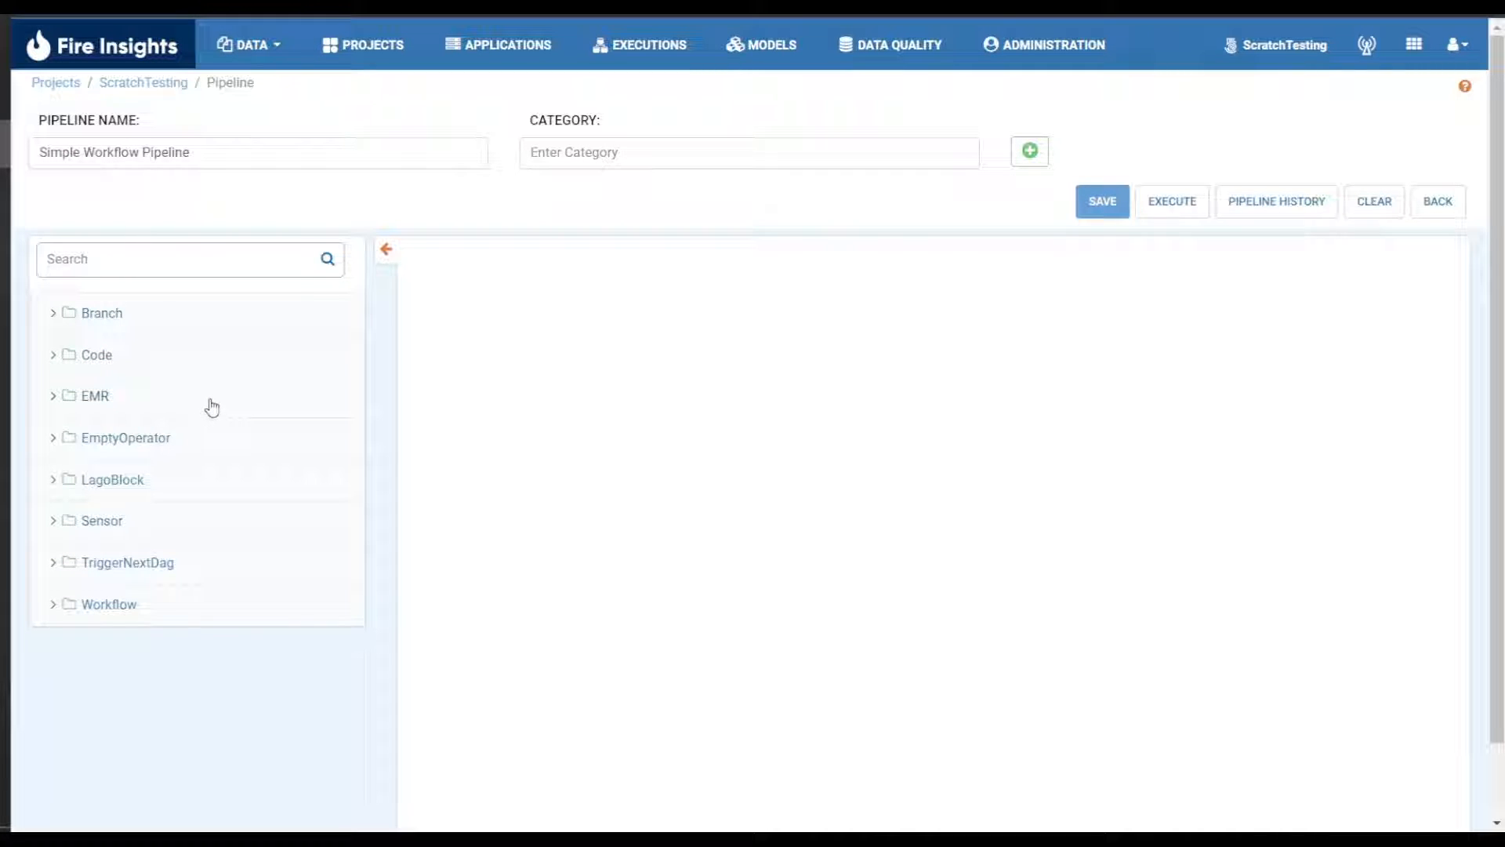
pyautogui.click(274, 404)
pyautogui.click(274, 402)
pyautogui.click(259, 436)
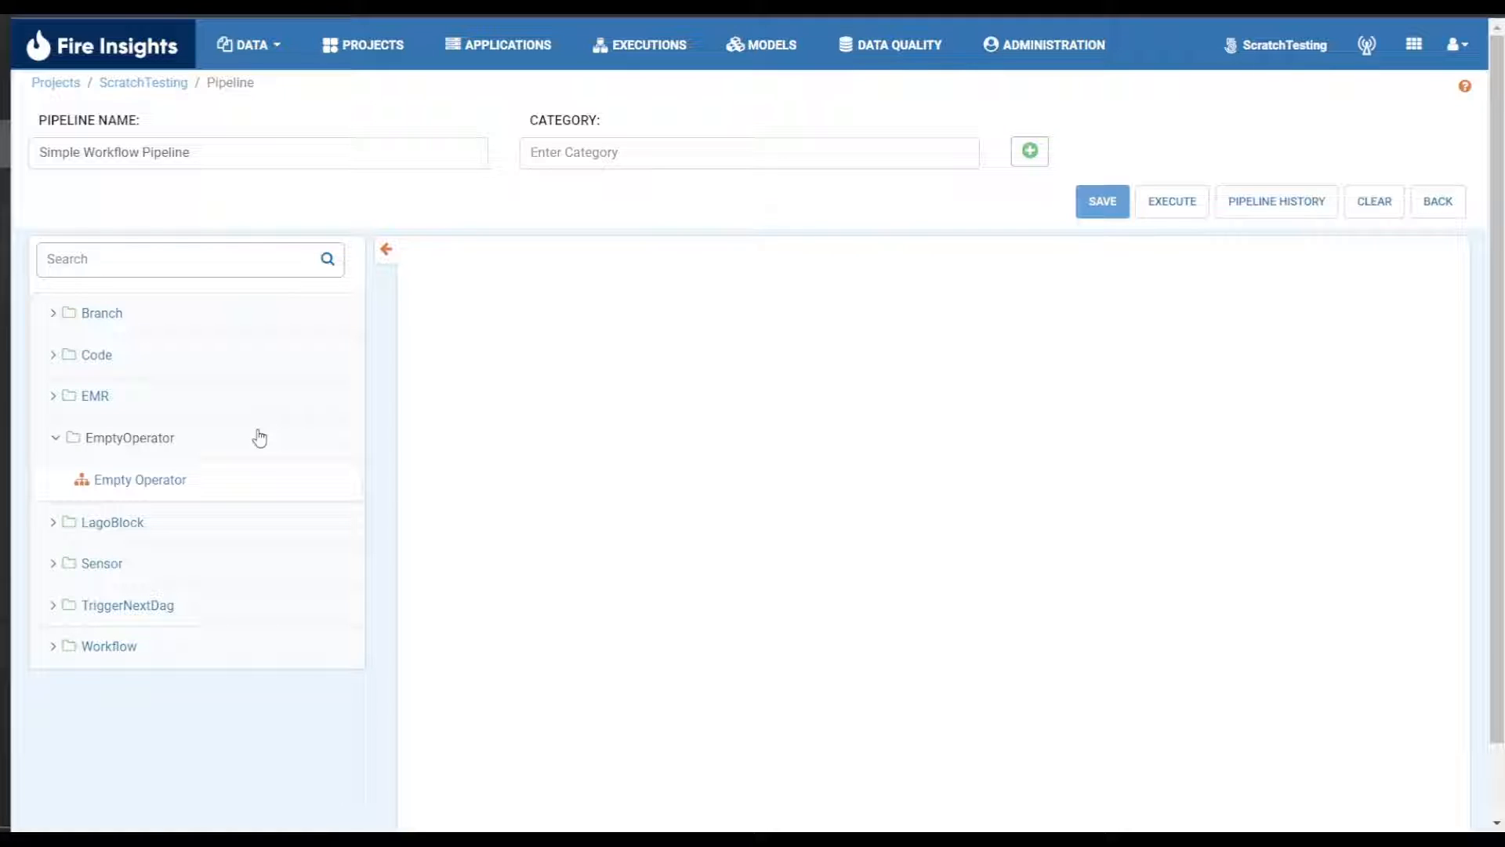
pyautogui.click(259, 436)
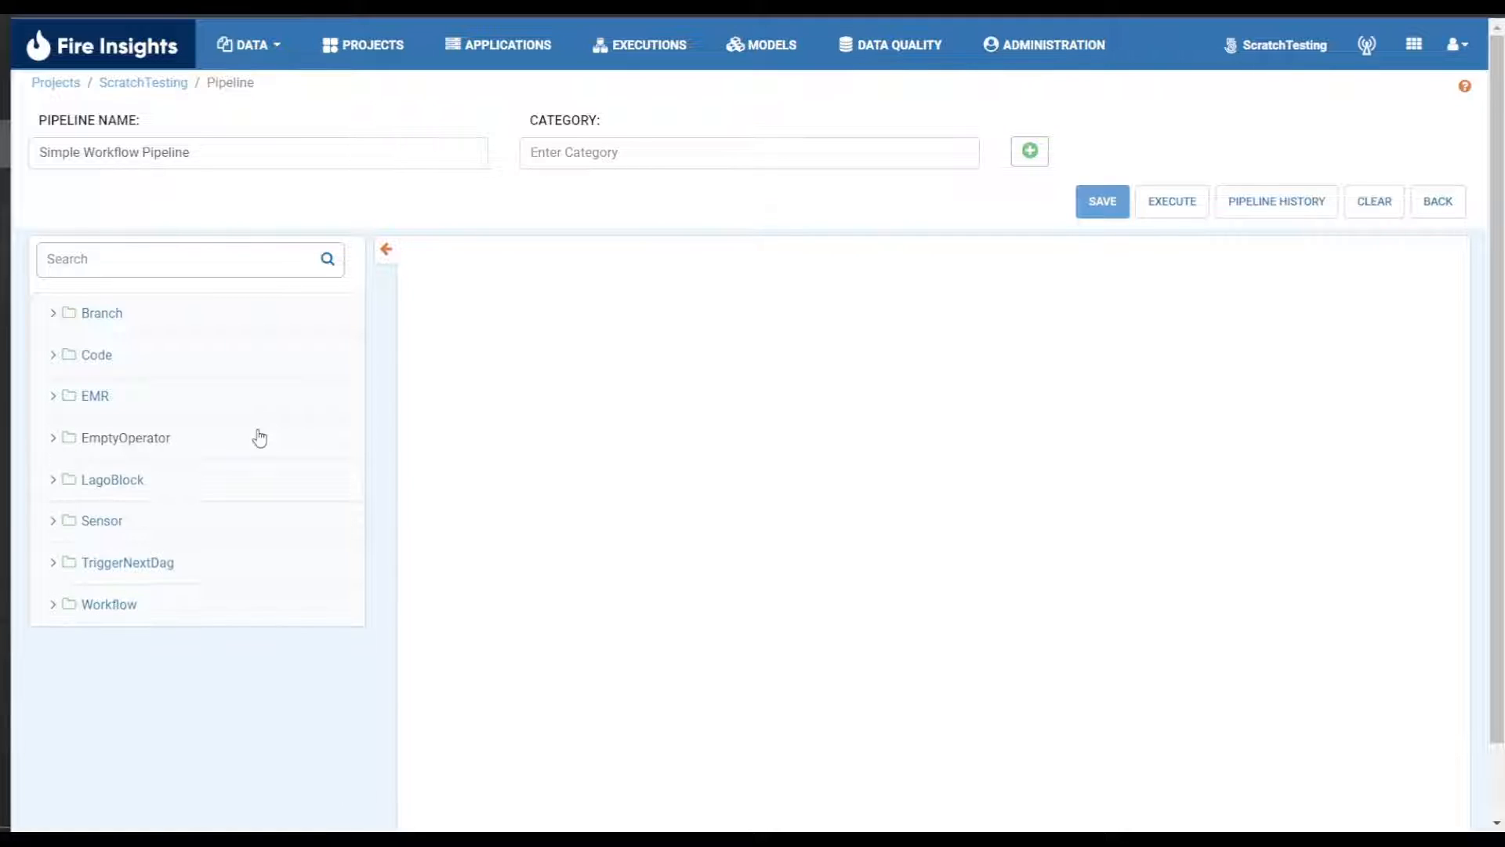
# - Add a single Workflow node to the pipeline canvas and place it left of the canvas centre, removing any extra node
pyautogui.click(243, 603)
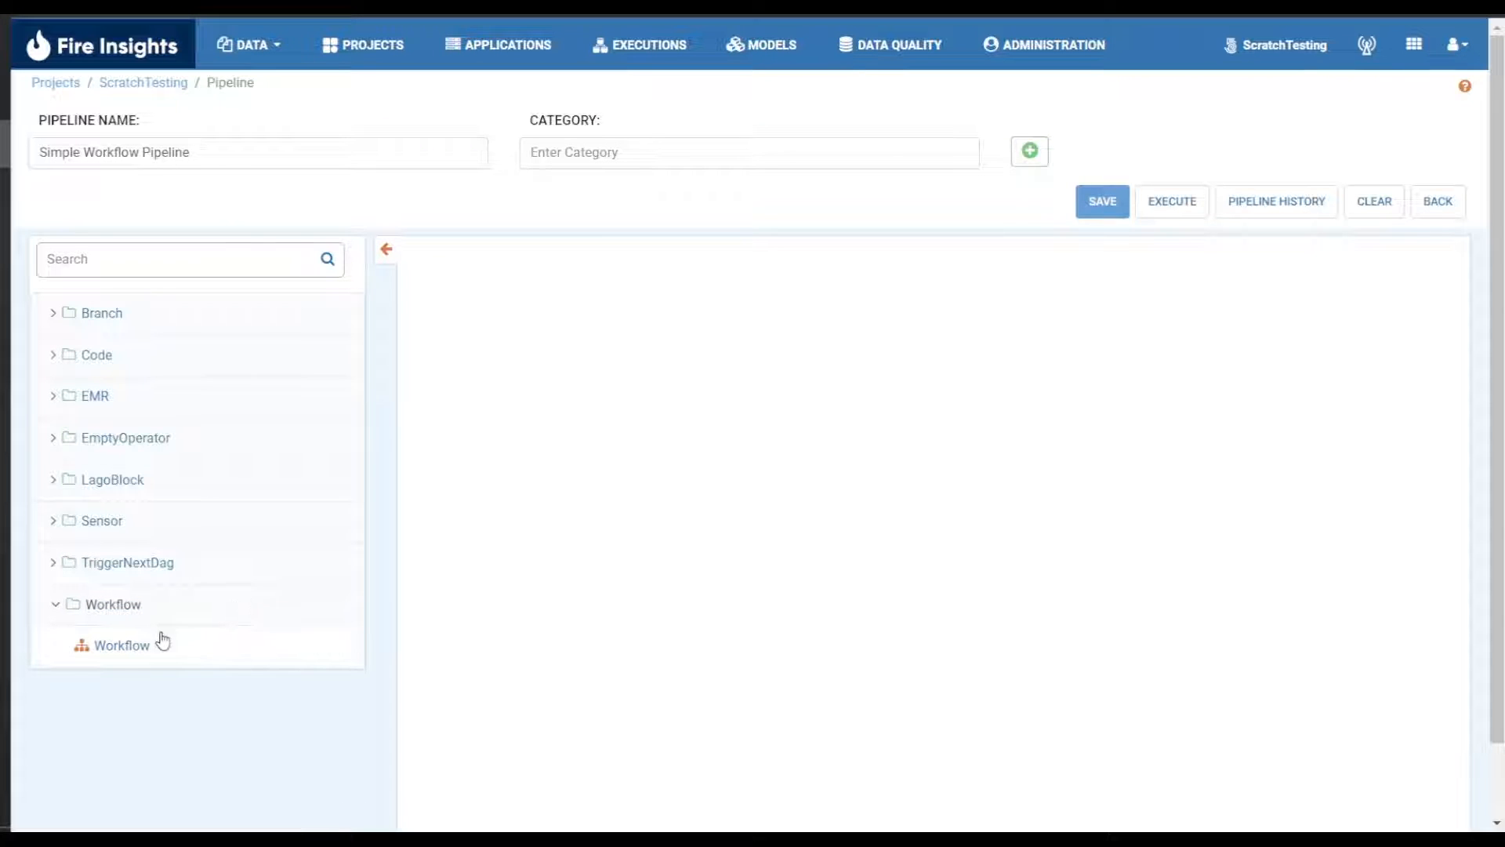
pyautogui.click(128, 653)
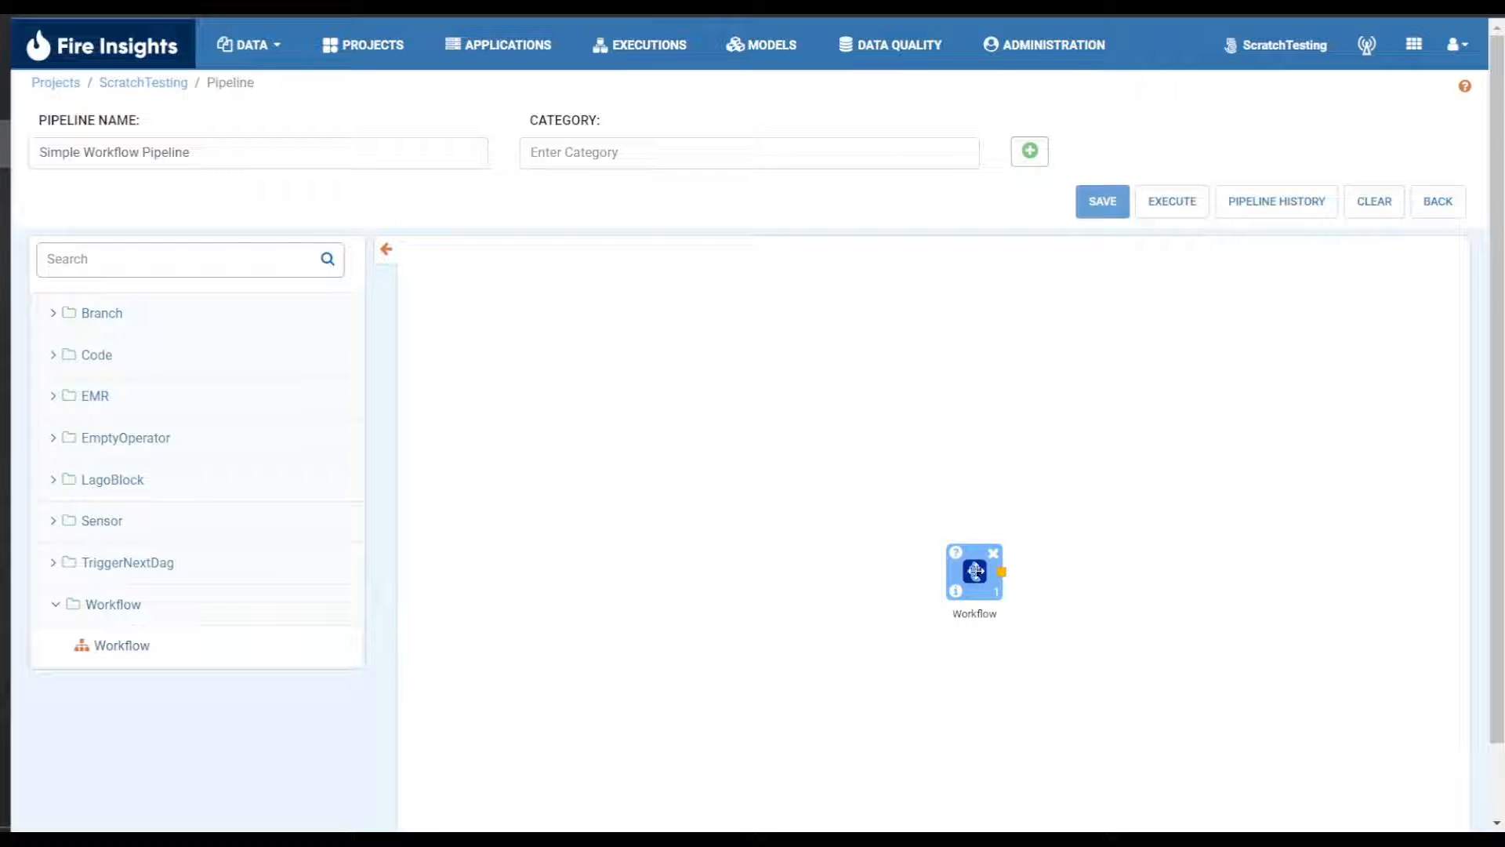
pyautogui.moveTo(975, 572); pyautogui.dragTo(686, 476)
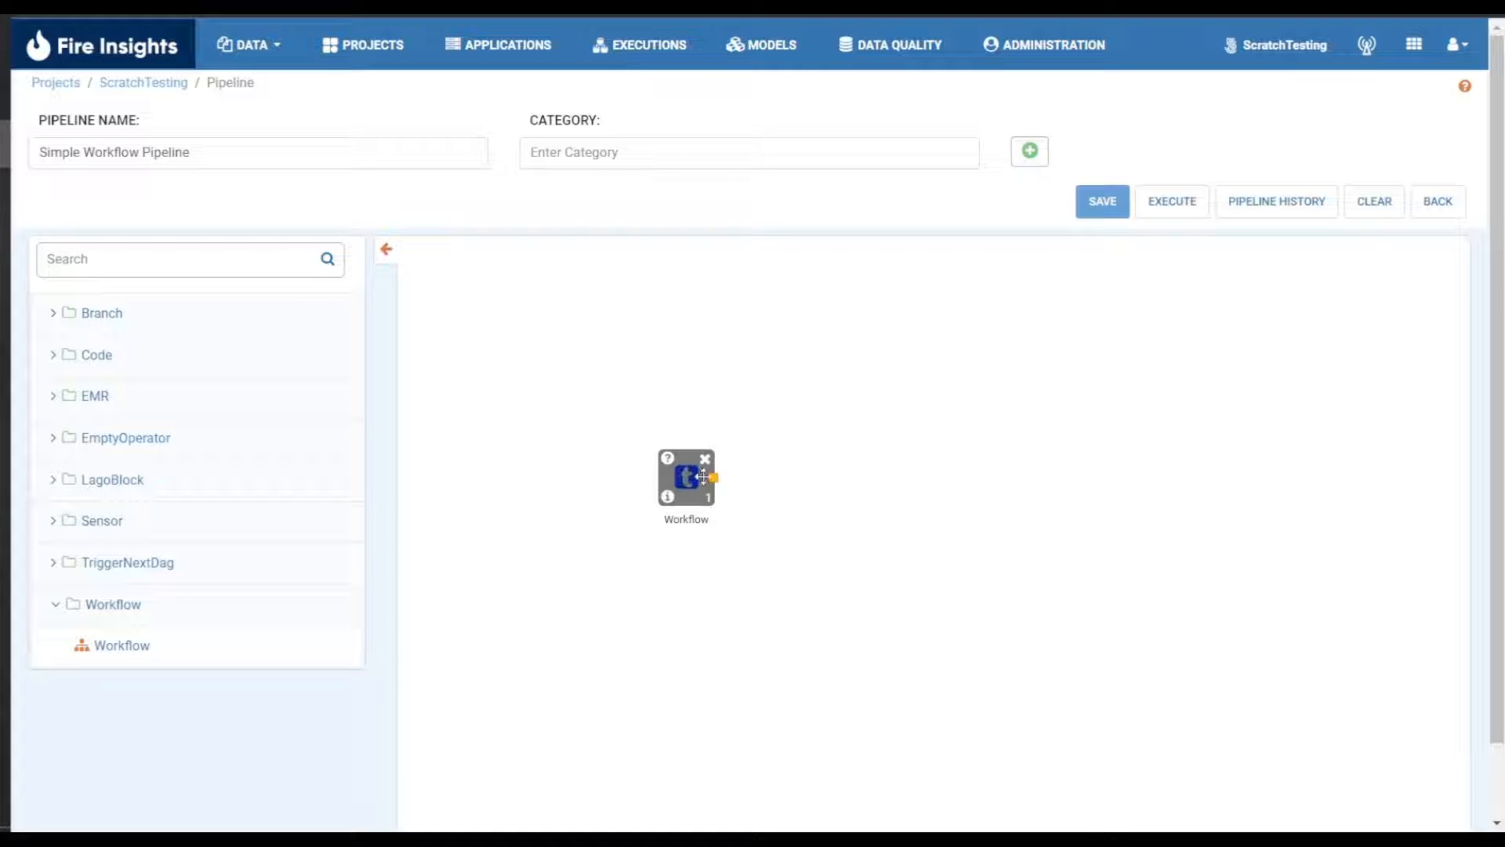
pyautogui.click(687, 475)
pyautogui.moveTo(112, 651); pyautogui.dragTo(550, 639)
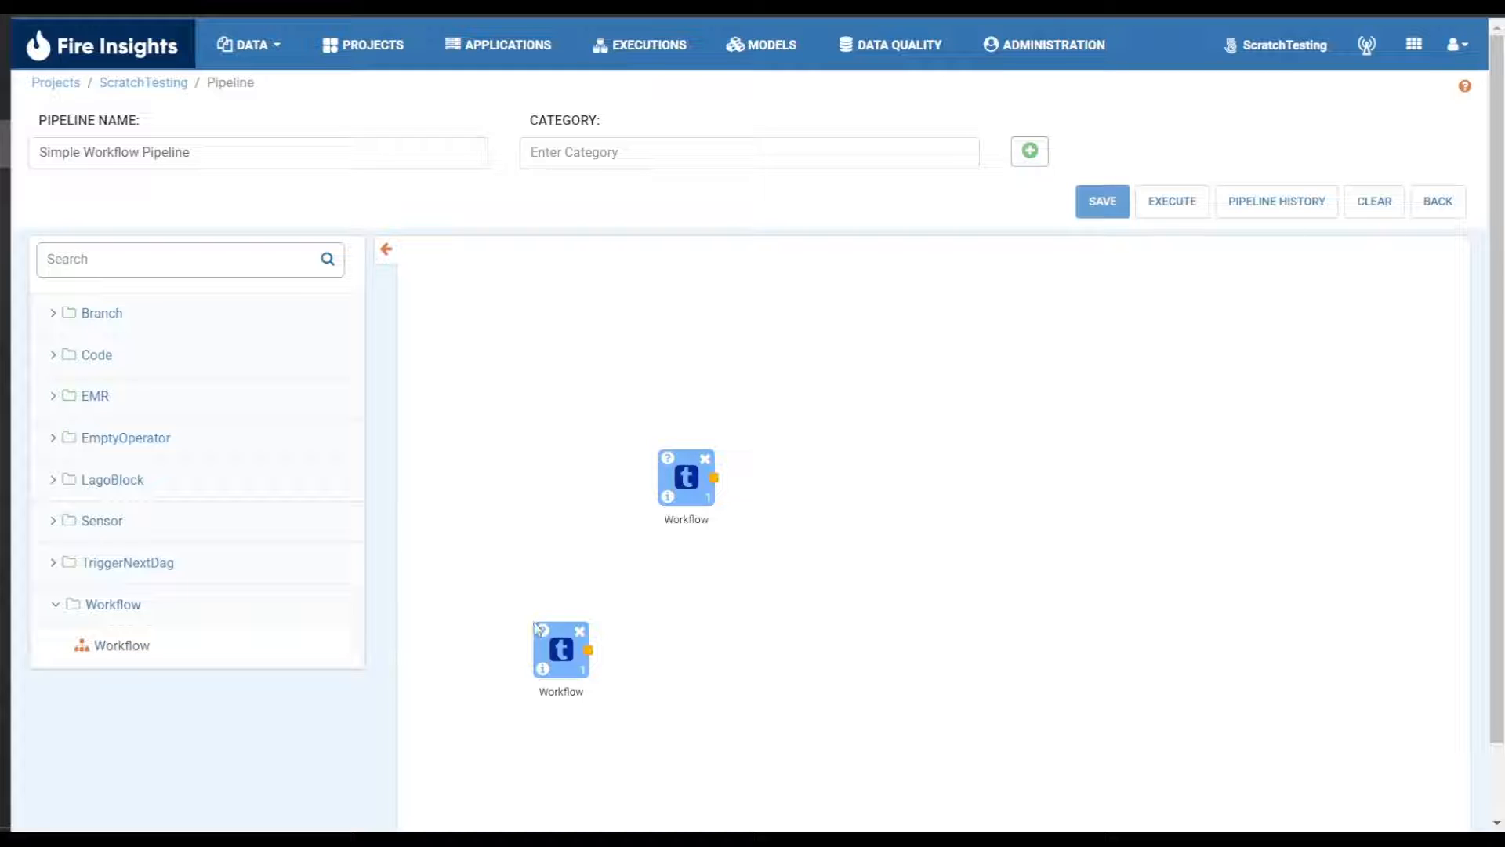
pyautogui.click(583, 628)
# - Assign the Data Cleaning workflow to the Workflow node, leaving its notes empty, and save the node
pyautogui.doubleClick(688, 468)
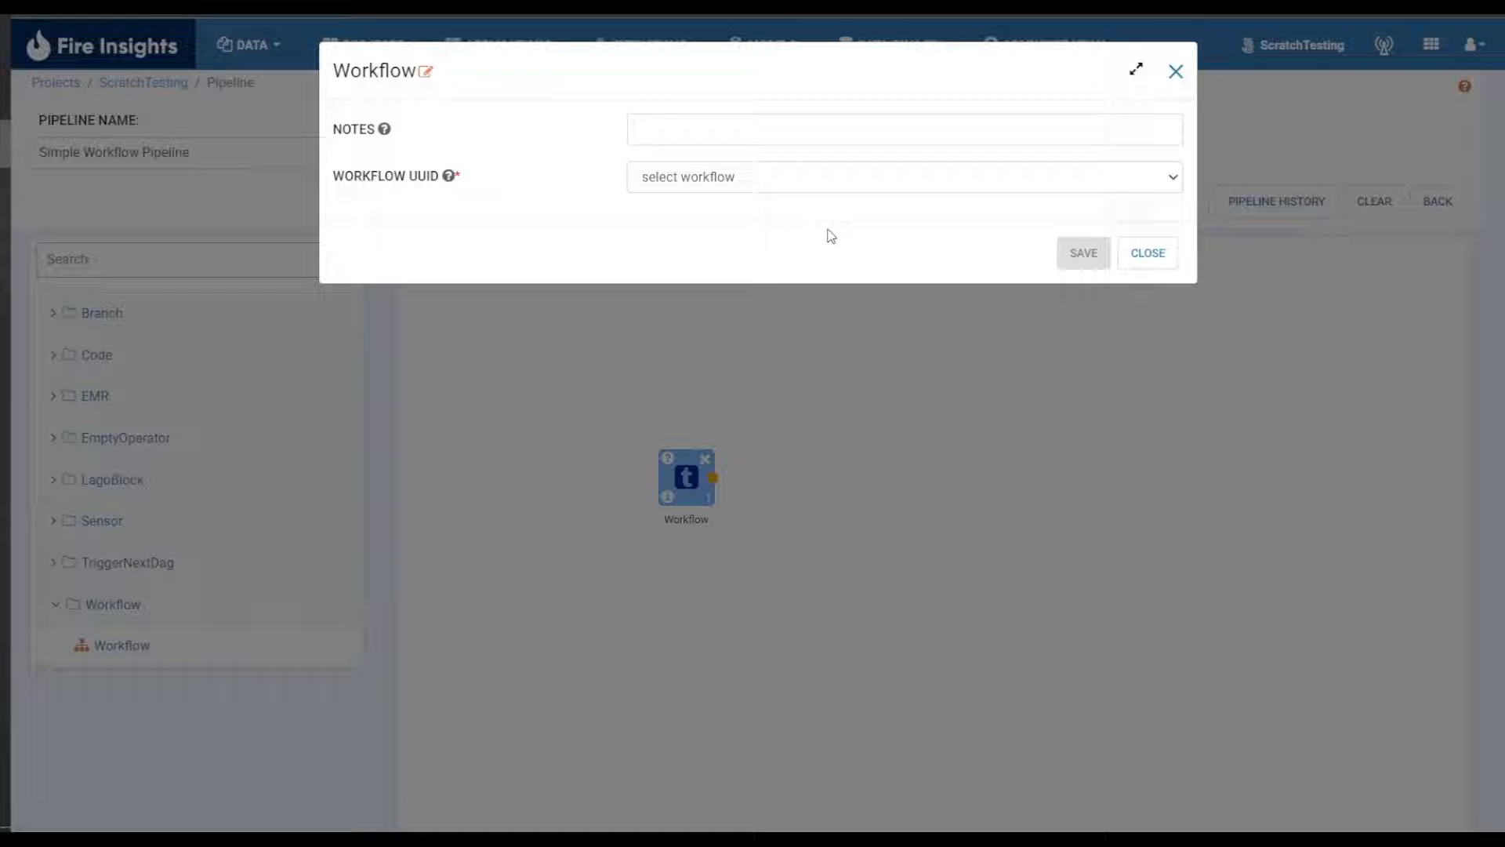
pyautogui.click(750, 131)
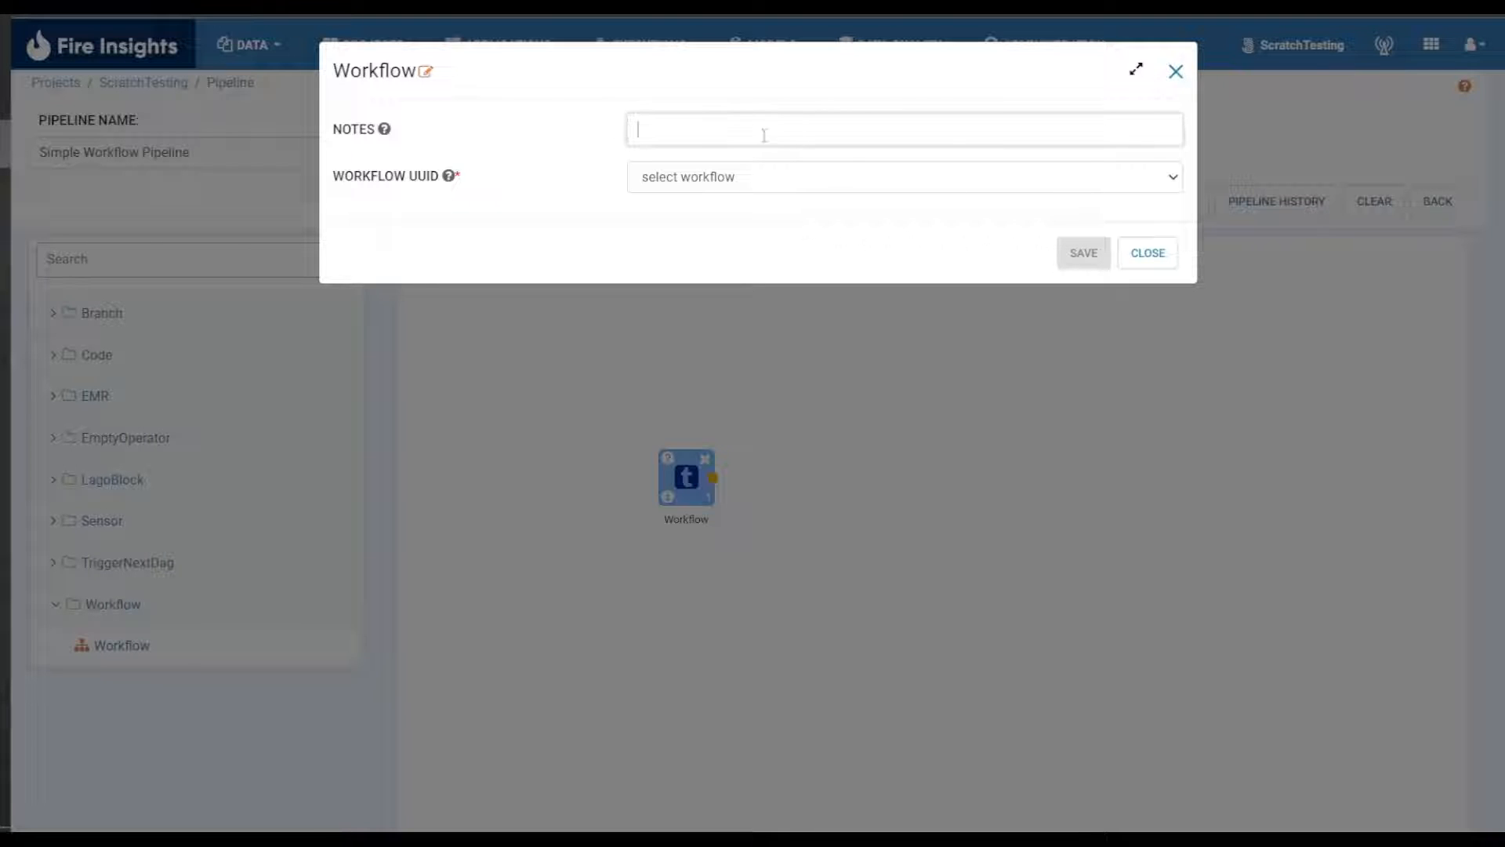
pyautogui.click(795, 186)
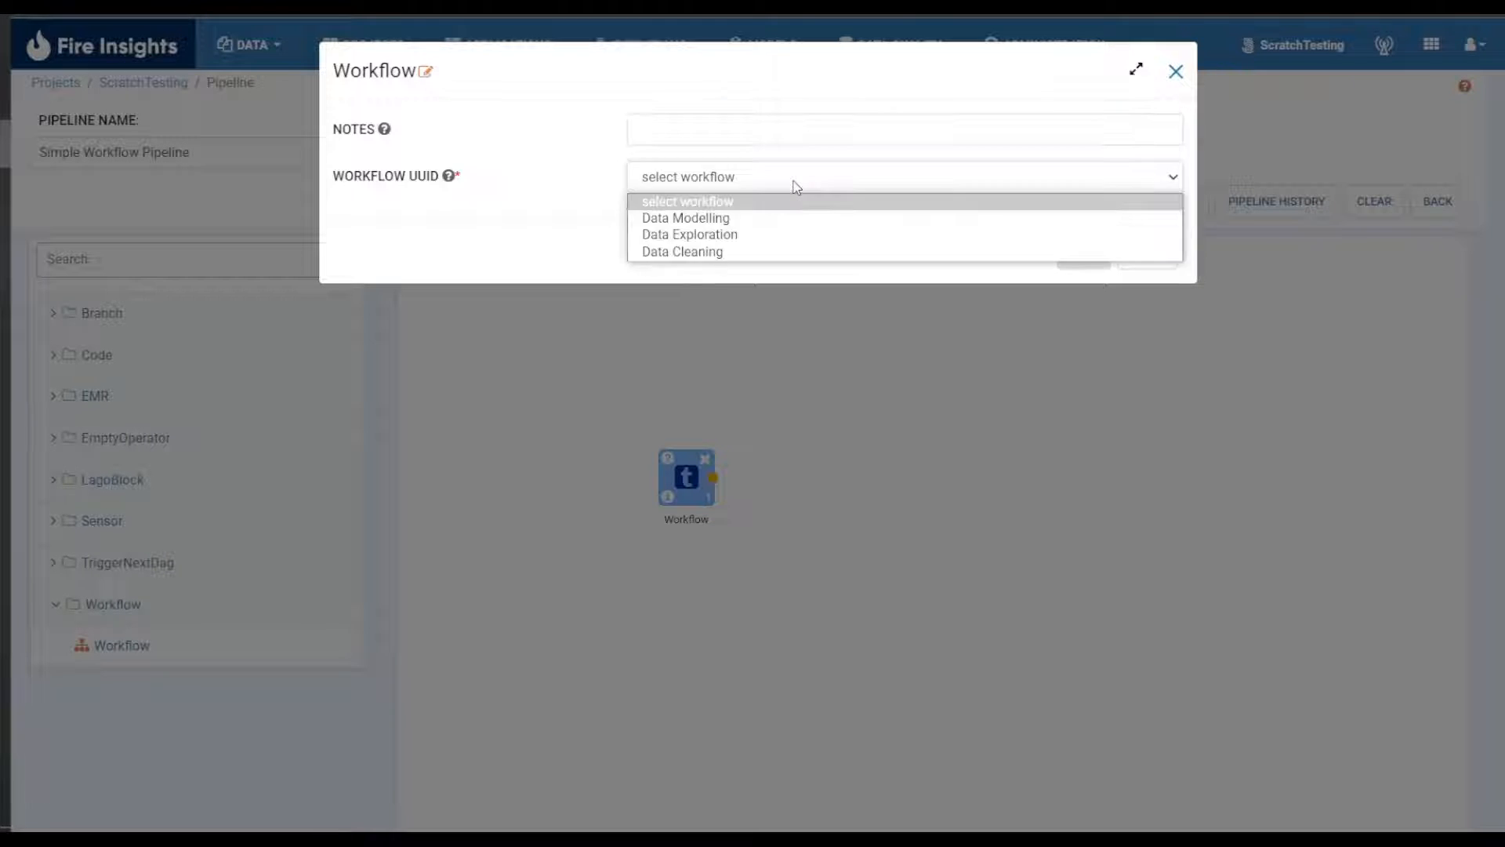
pyautogui.click(850, 251)
pyautogui.click(1100, 262)
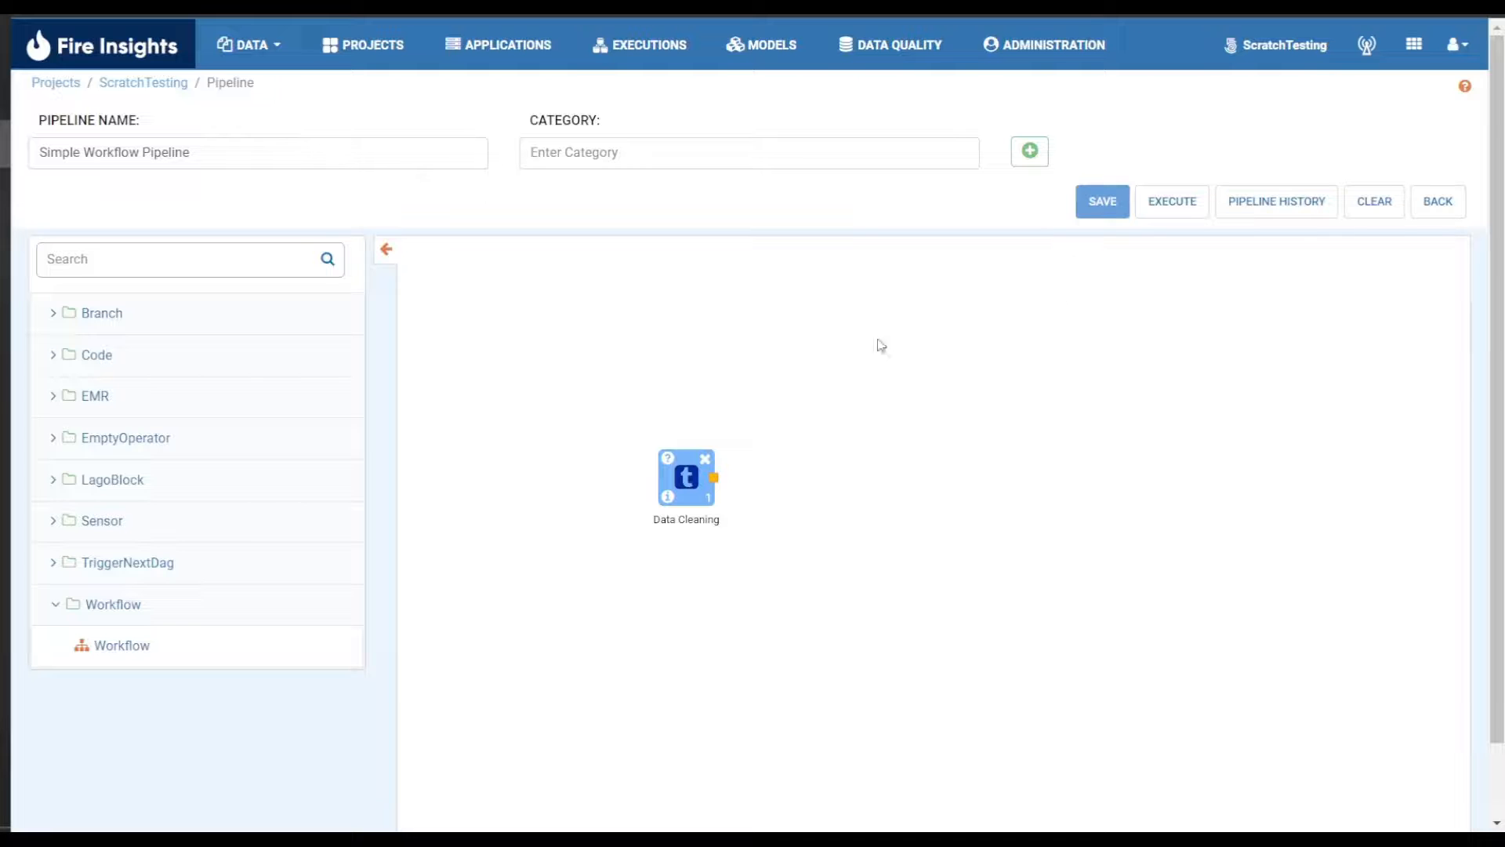
# - Add two more Workflow nodes to the right of the Data Cleaning node, one placed above the other
pyautogui.click(143, 653)
pyautogui.click(143, 652)
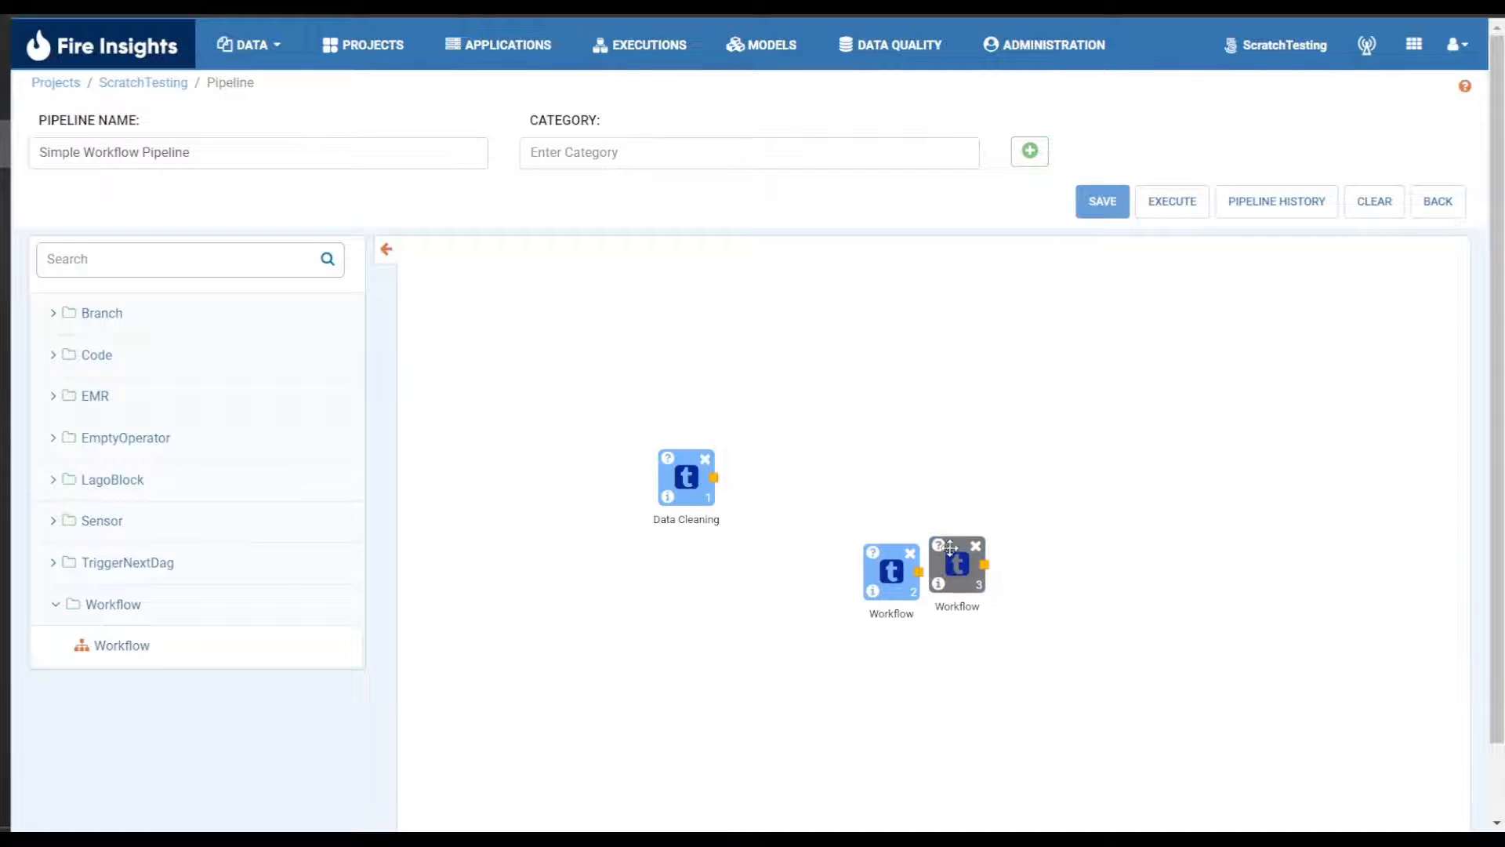
pyautogui.moveTo(950, 561); pyautogui.dragTo(887, 367)
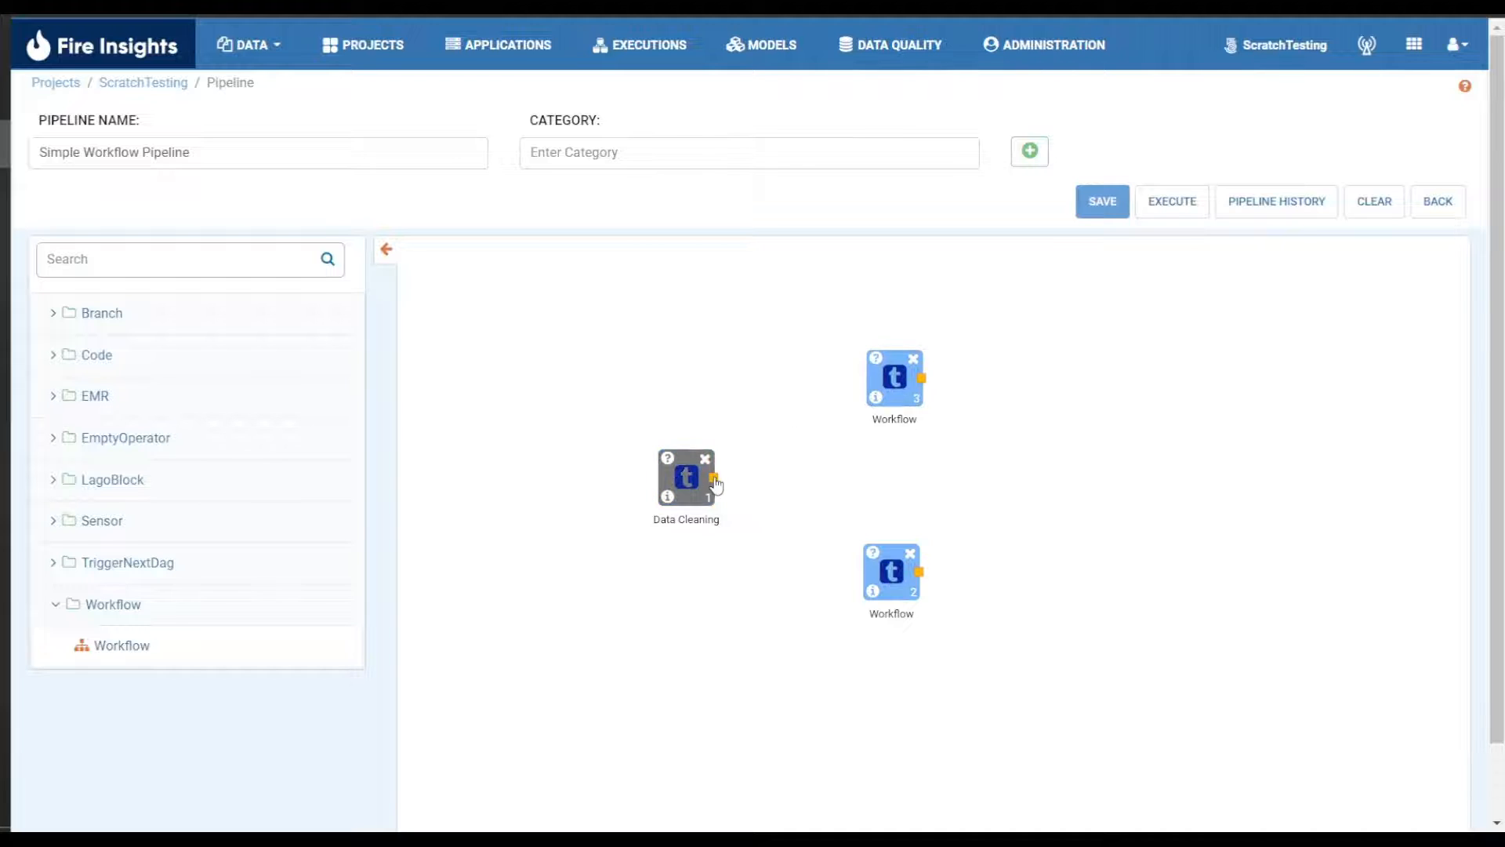
# - Assign the Data Exploration workflow to the upper new Workflow node and save the node
pyautogui.click(882, 380)
pyautogui.click(927, 188)
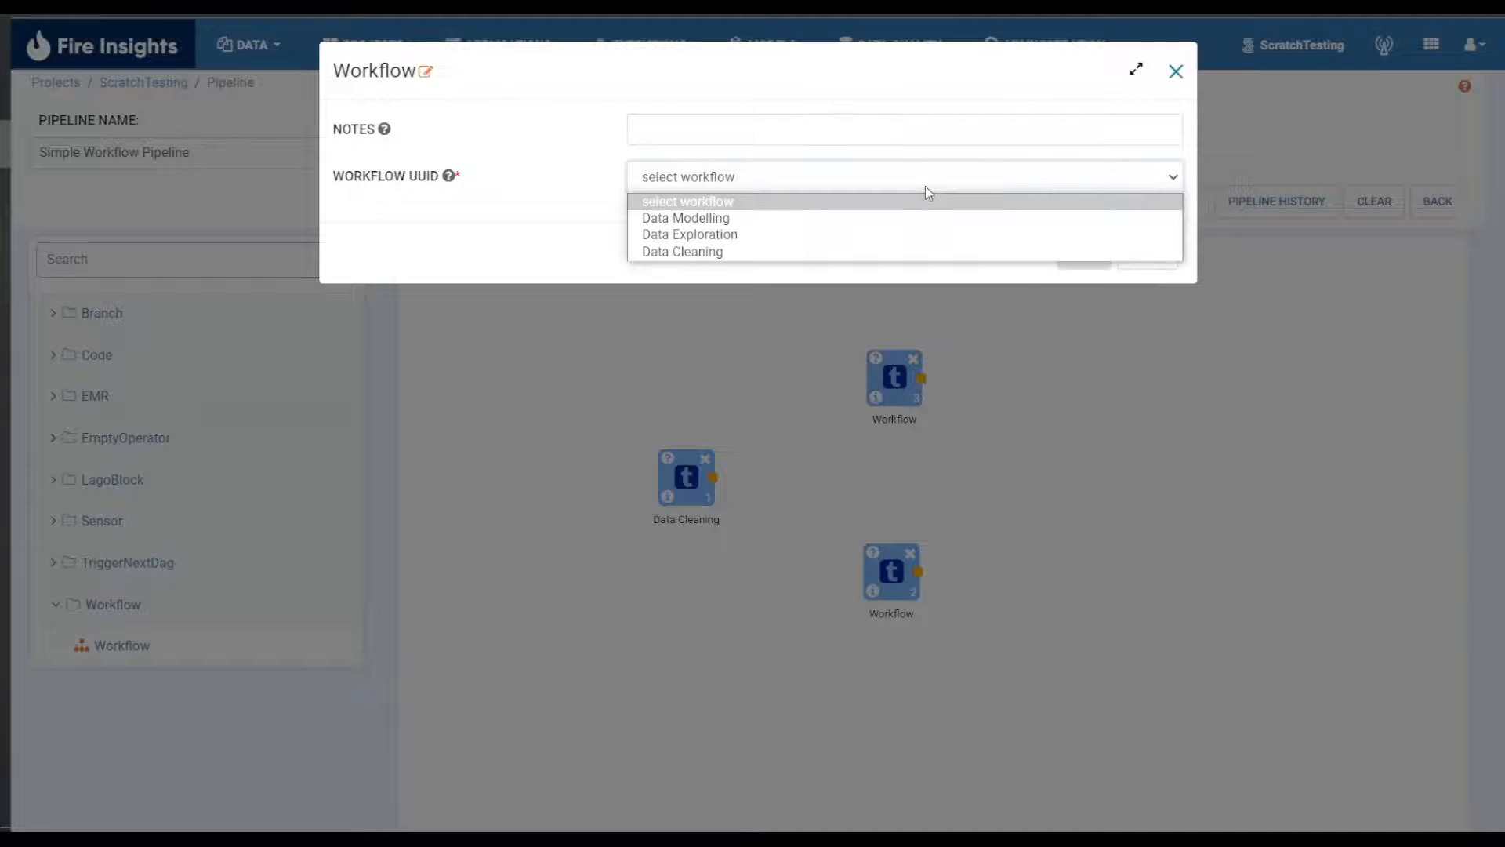
pyautogui.click(892, 235)
pyautogui.click(1083, 258)
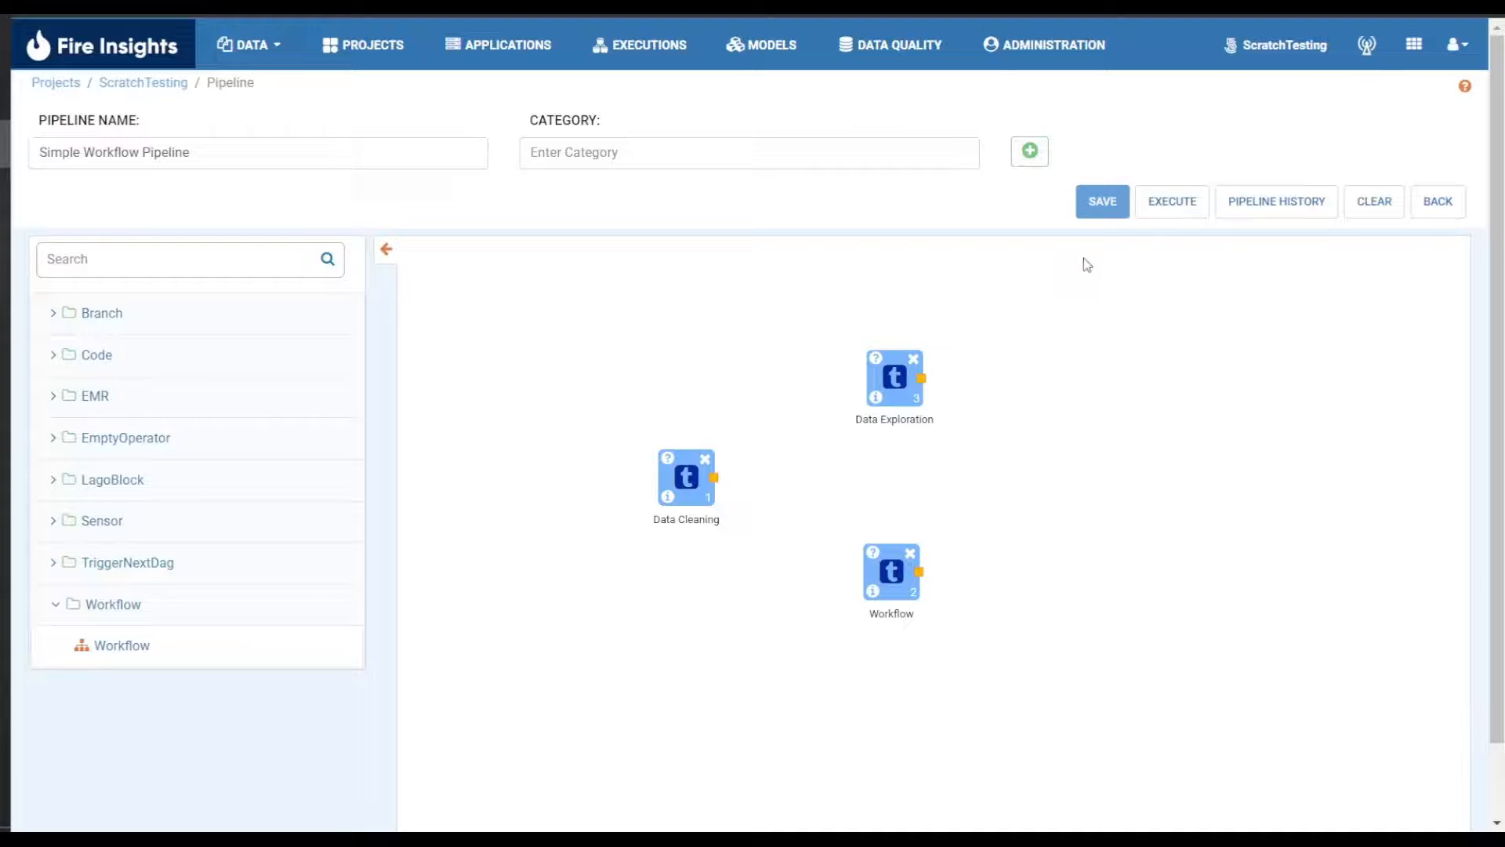
# - Assign the Data Exploration workflow to the lower Workflow node as well and save the node
pyautogui.click(884, 569)
pyautogui.click(806, 185)
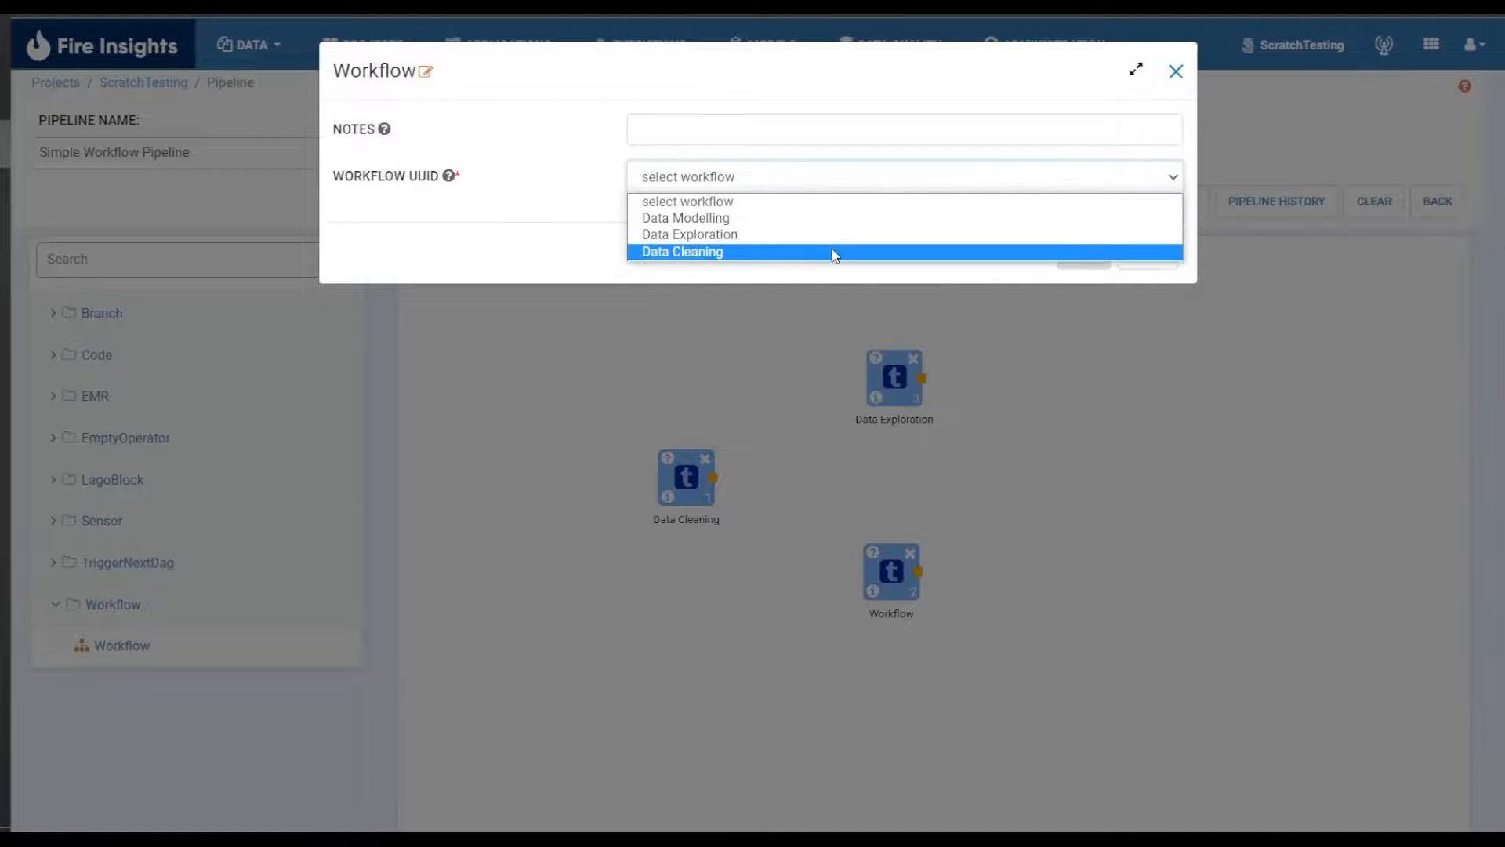
pyautogui.click(840, 235)
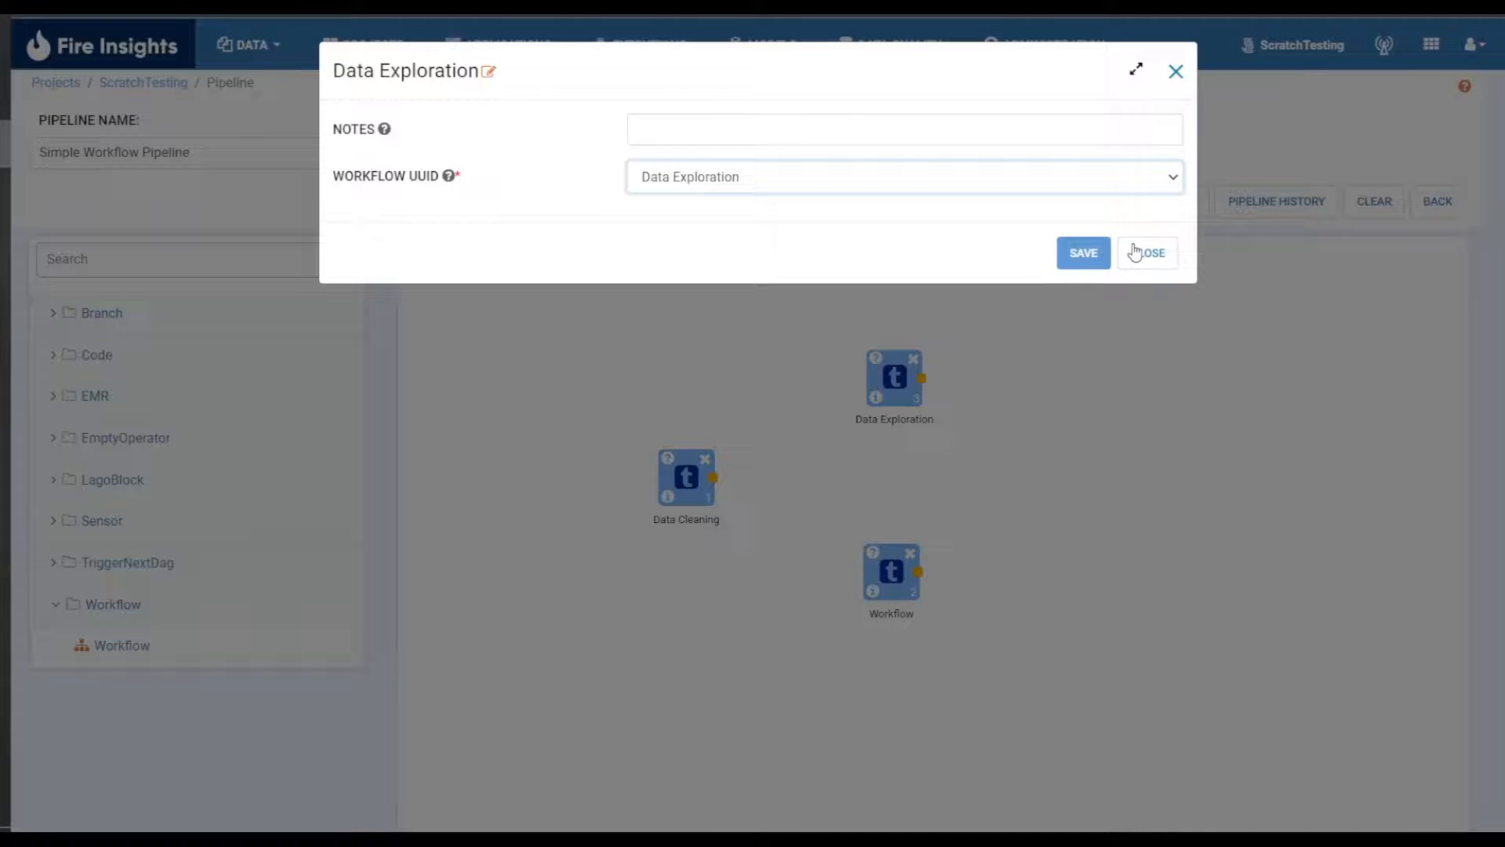
pyautogui.click(1085, 255)
# - Set the lower node's workflow to Data Modelling and save the node
pyautogui.click(886, 569)
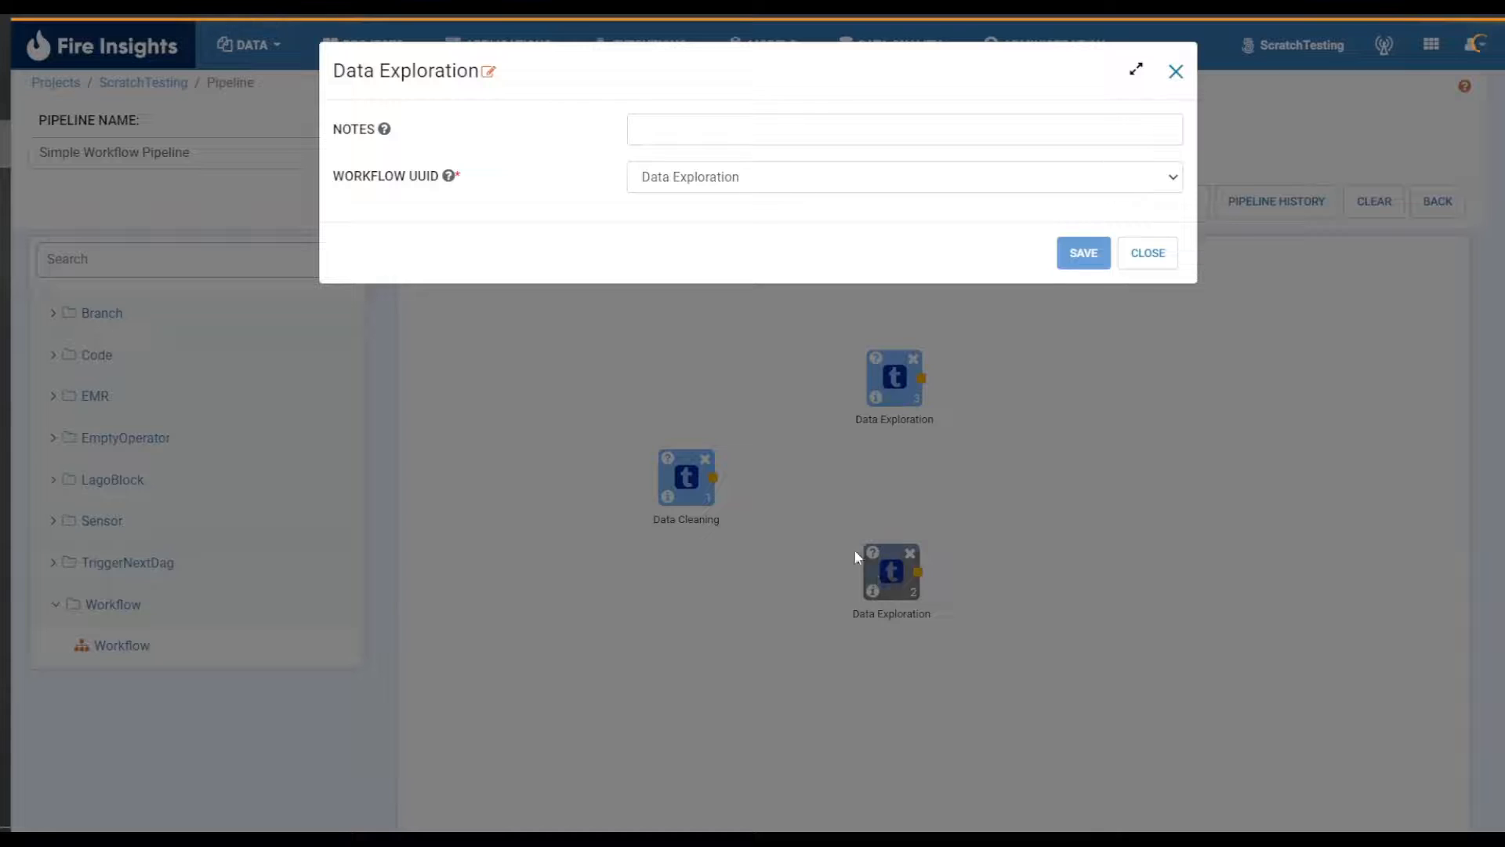
pyautogui.click(793, 188)
pyautogui.click(803, 220)
pyautogui.click(1084, 255)
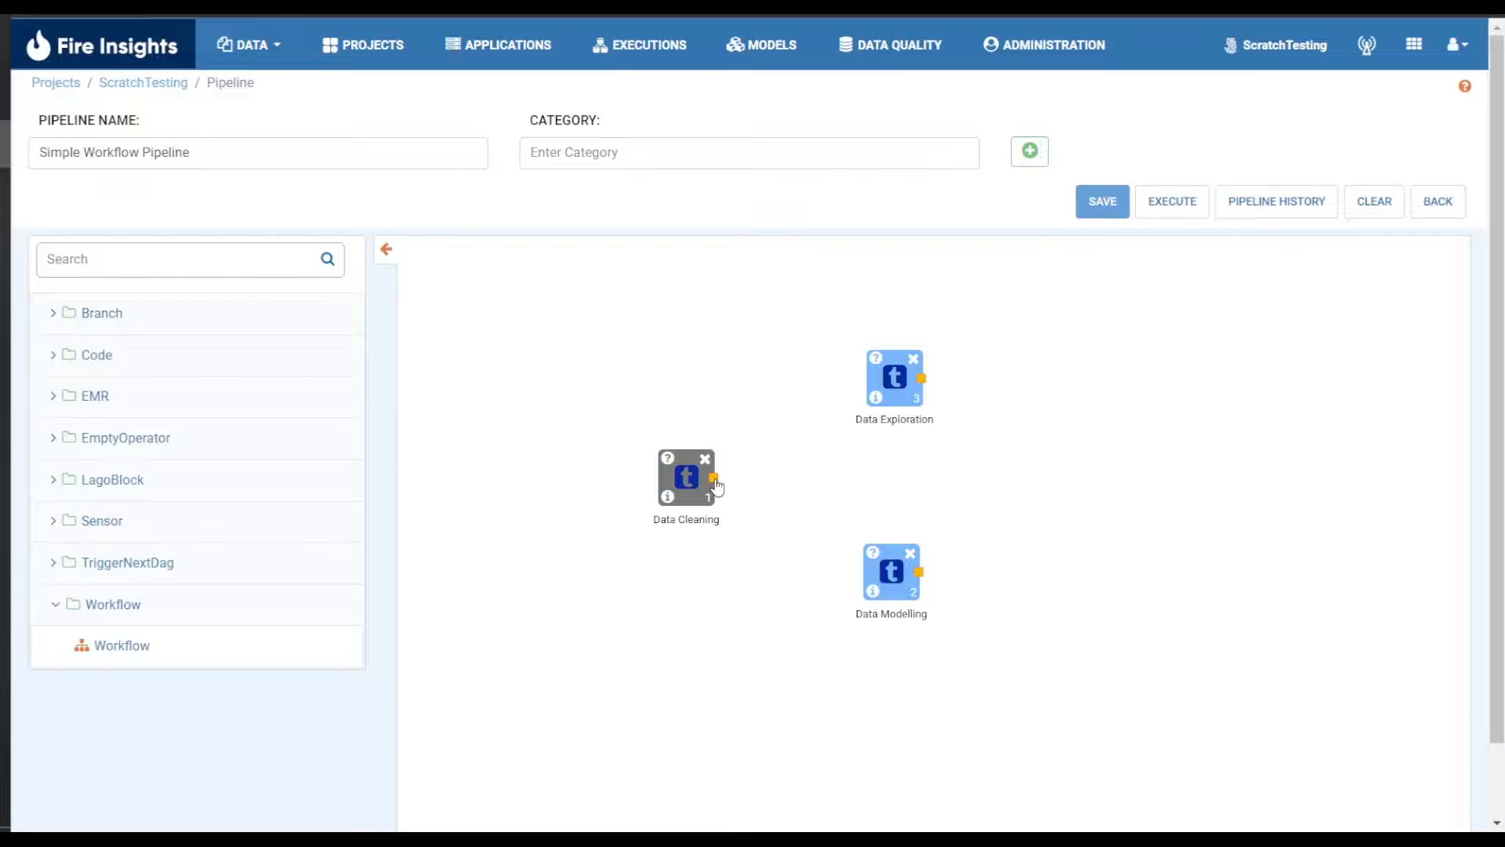
# - Connect the Data Cleaning node's output to both the Data Exploration and Data Modelling nodes
pyautogui.moveTo(713, 478); pyautogui.dragTo(893, 378)
pyautogui.moveTo(717, 487); pyautogui.dragTo(891, 571)
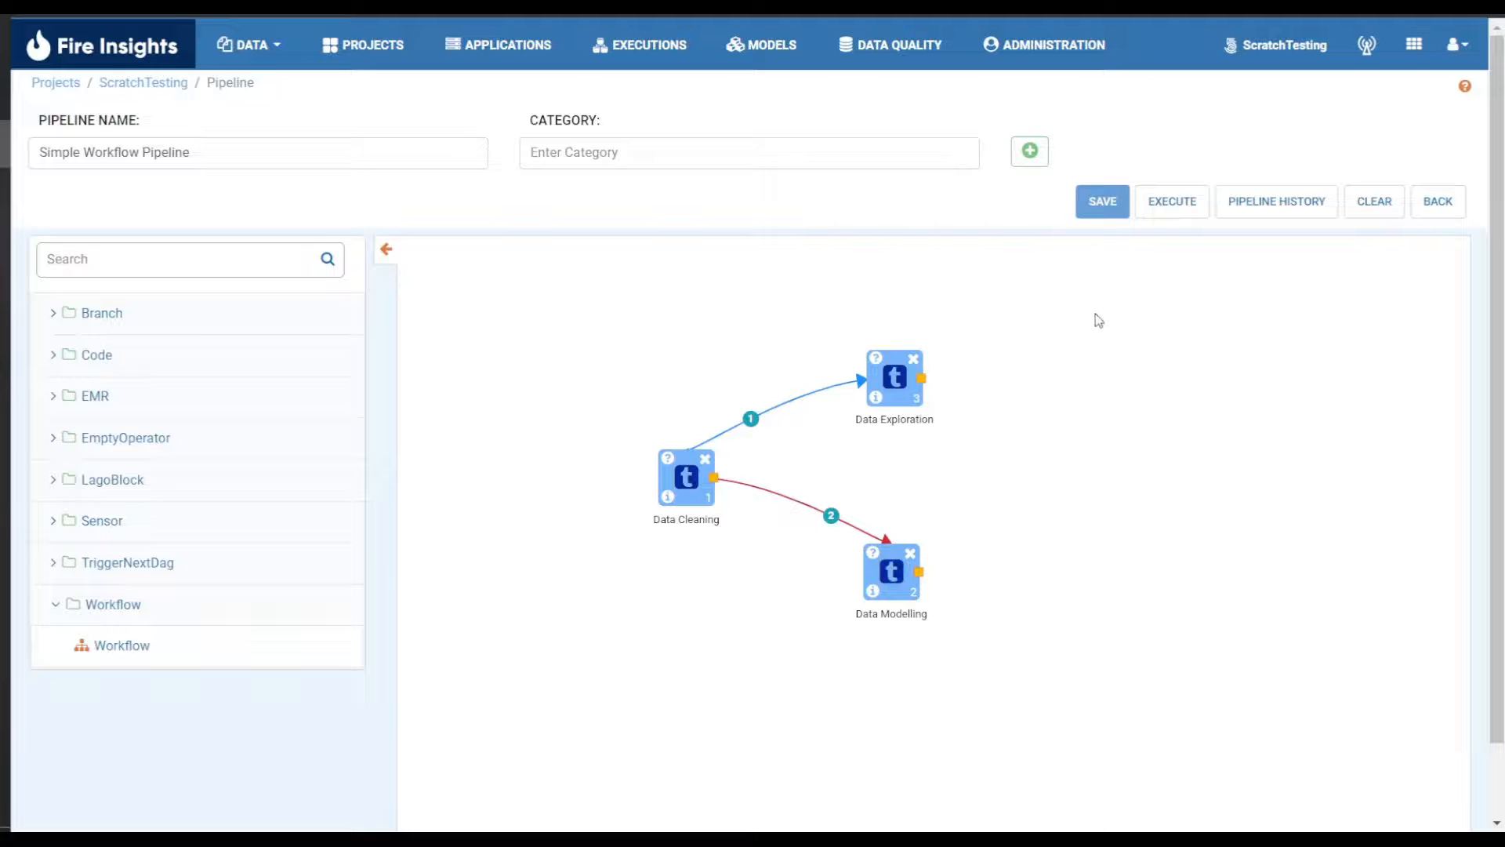
# - Open the pipeline's execution page and examine its listed nodes, edges and JSON content
pyautogui.click(1165, 207)
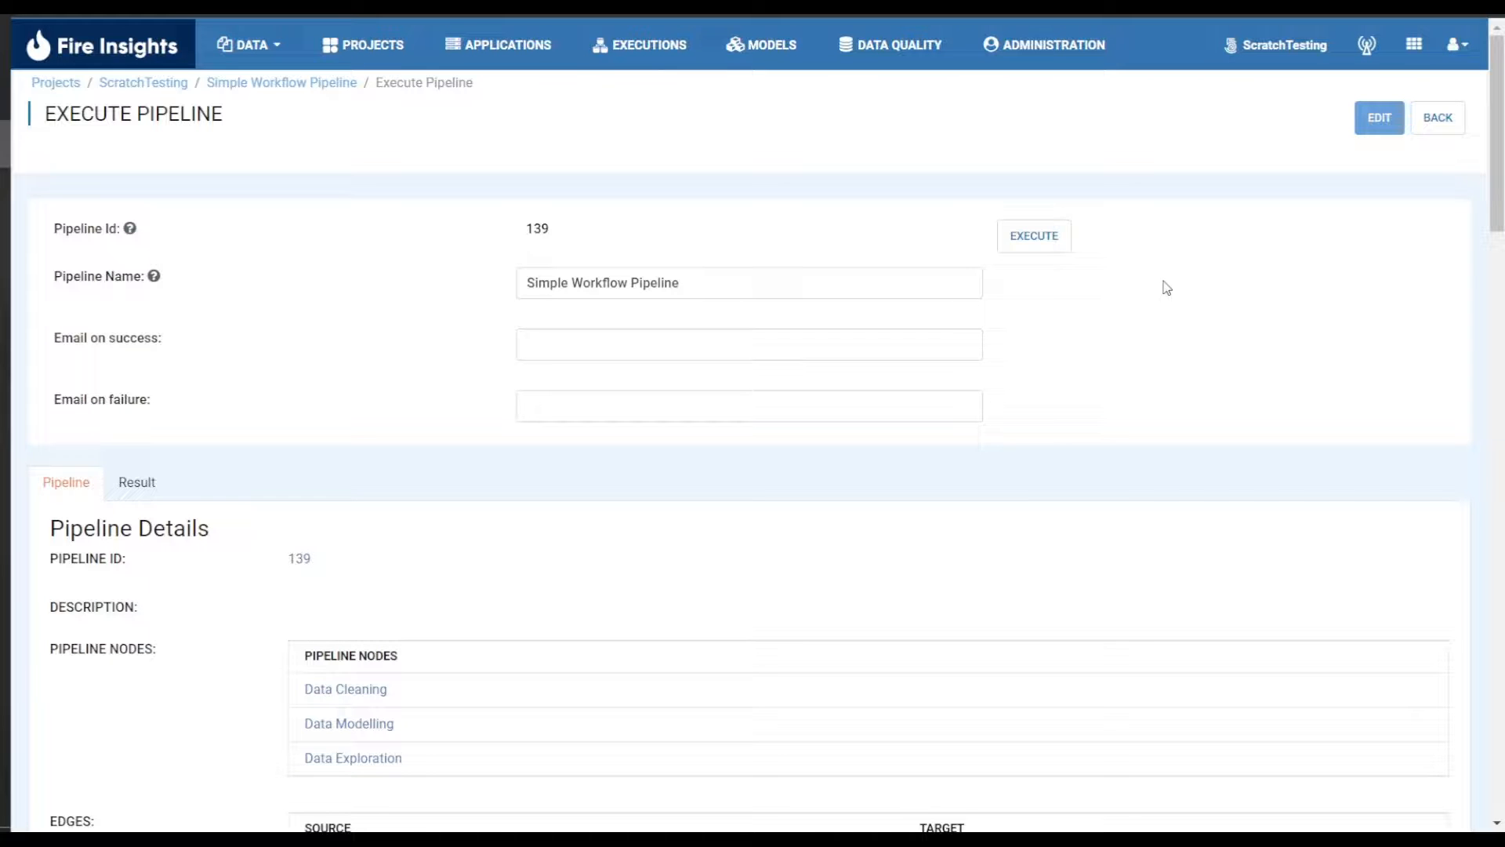
pyautogui.scroll(-5, 1164, 286)
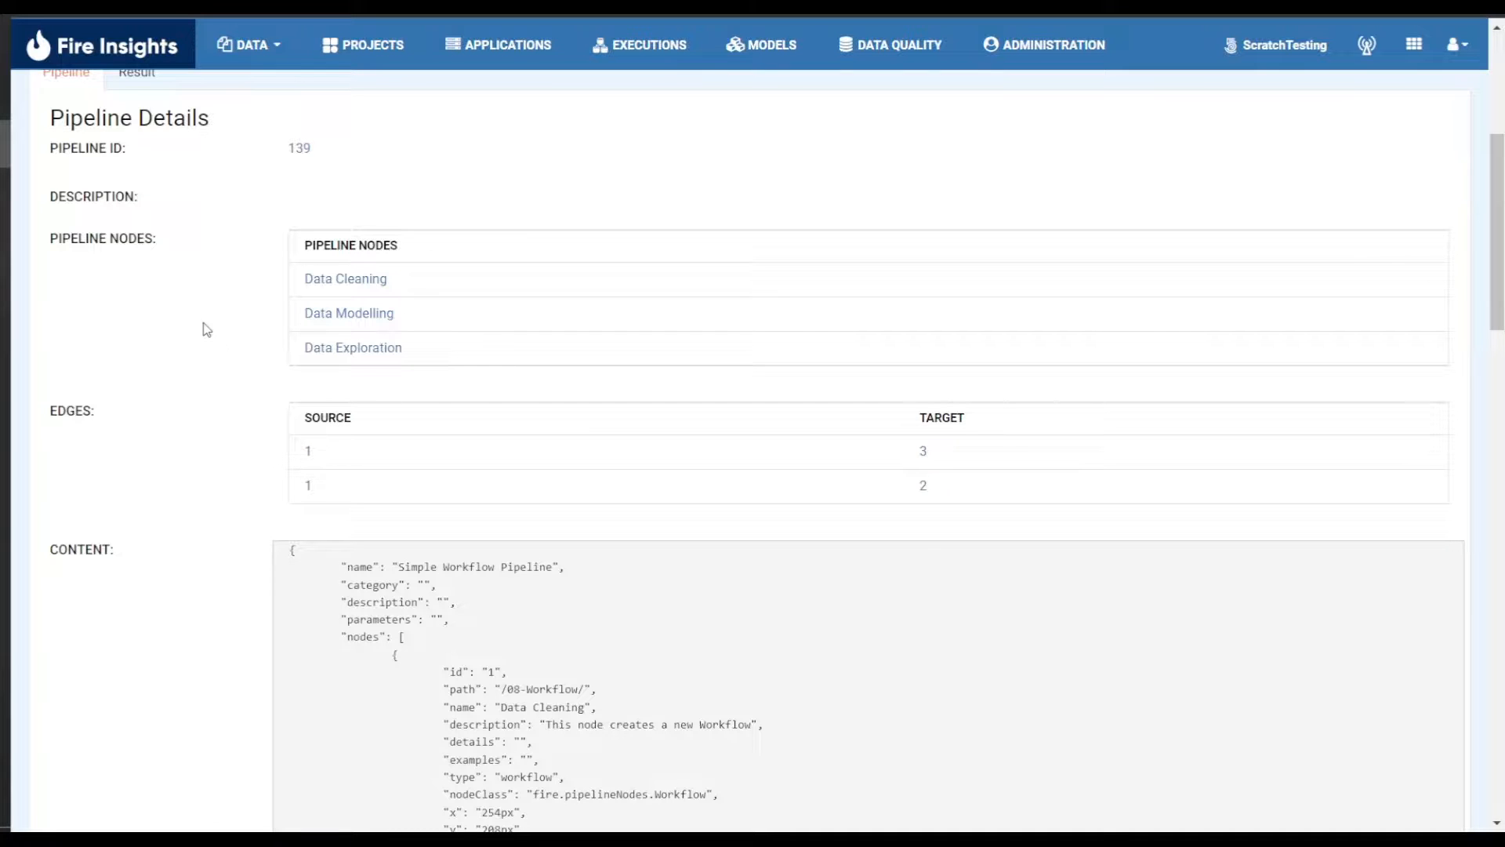
pyautogui.scroll(-1, 228, 322)
pyautogui.scroll(-2, 227, 323)
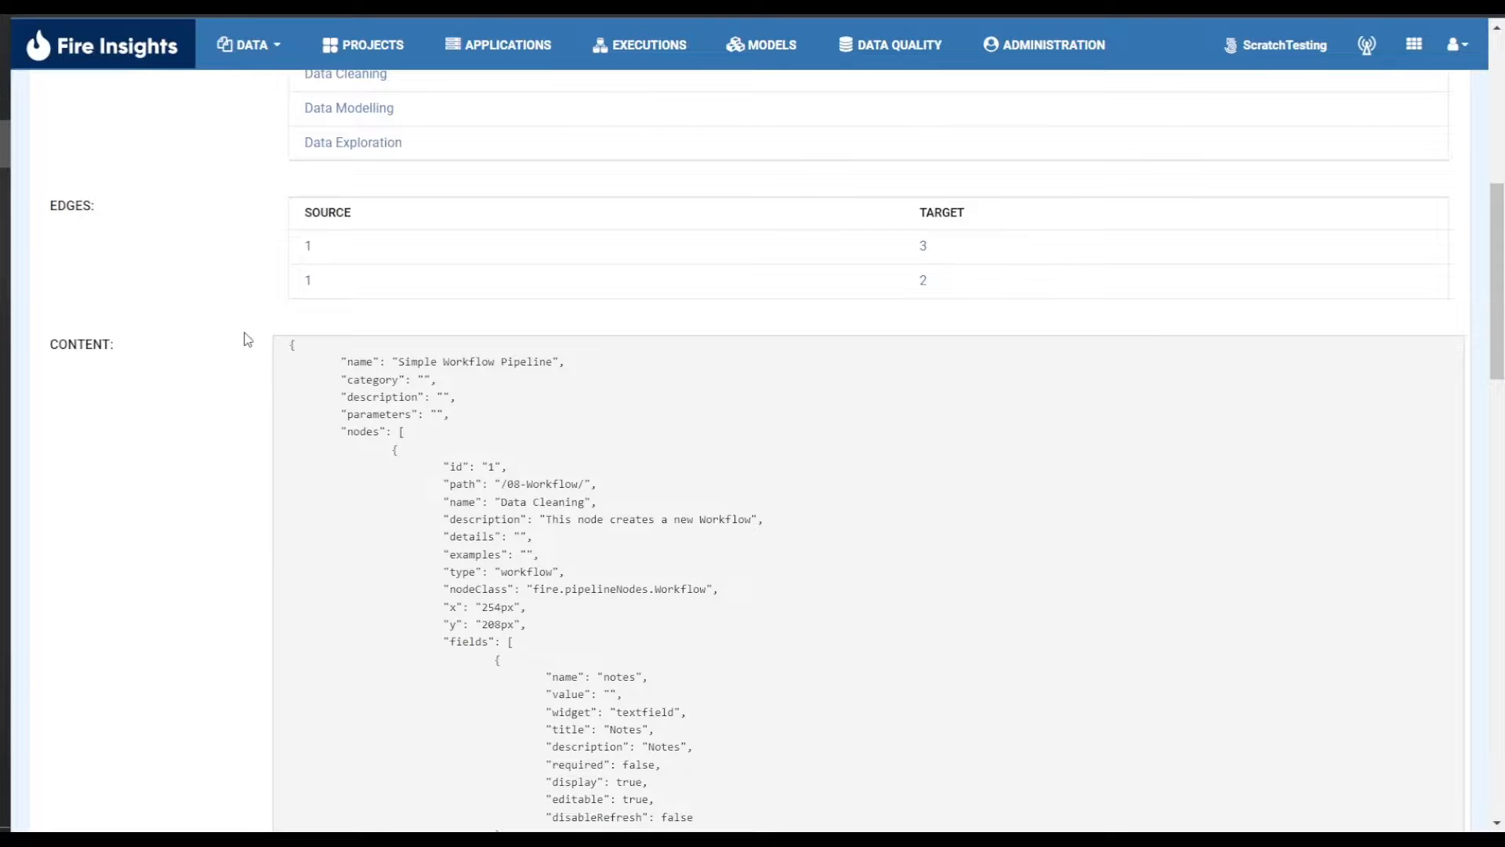
pyautogui.scroll(-2, 248, 339)
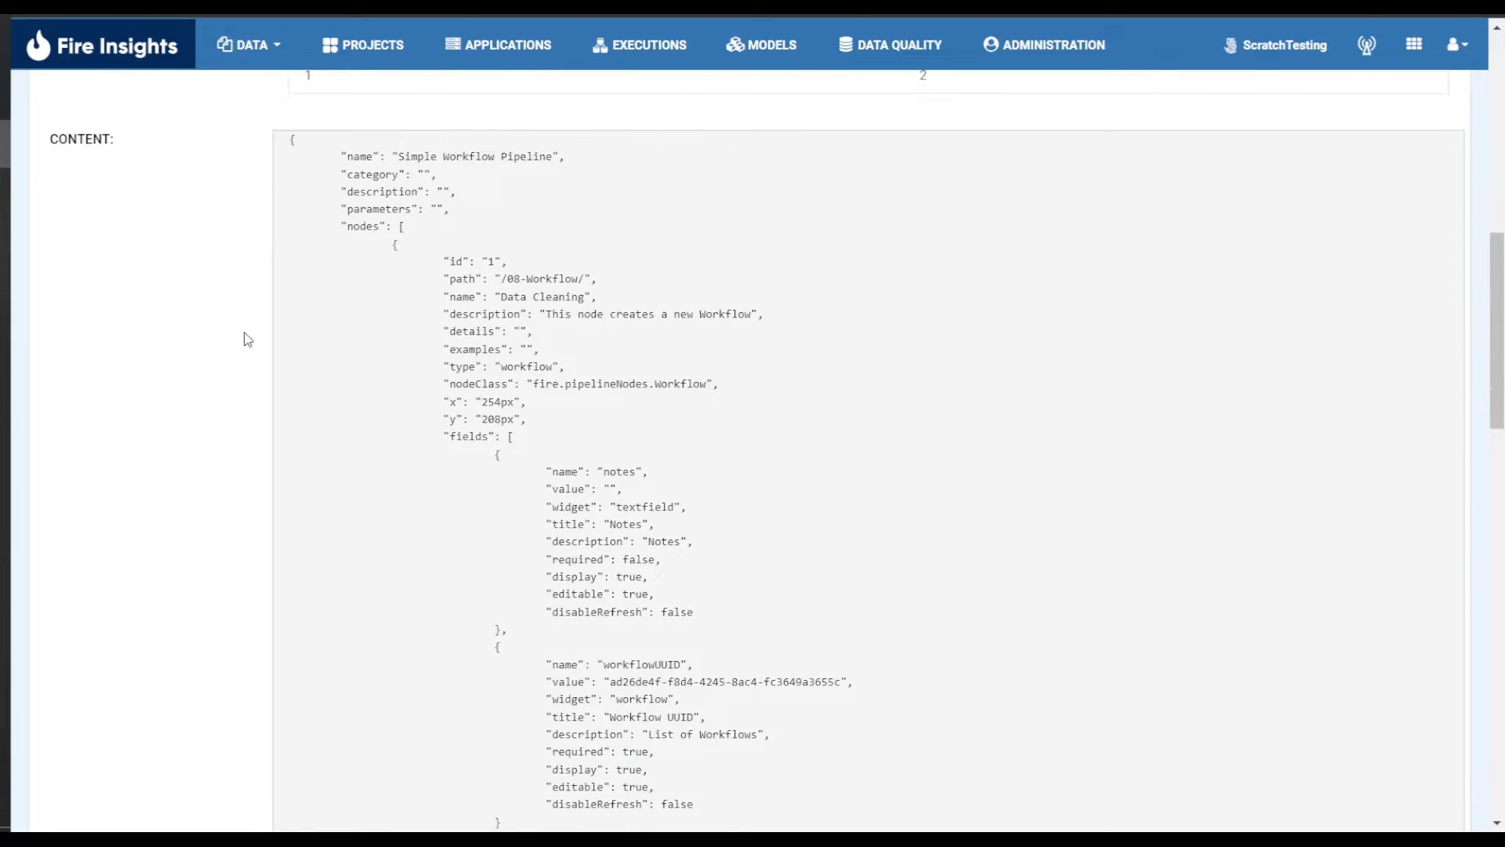
pyautogui.scroll(-6, 248, 339)
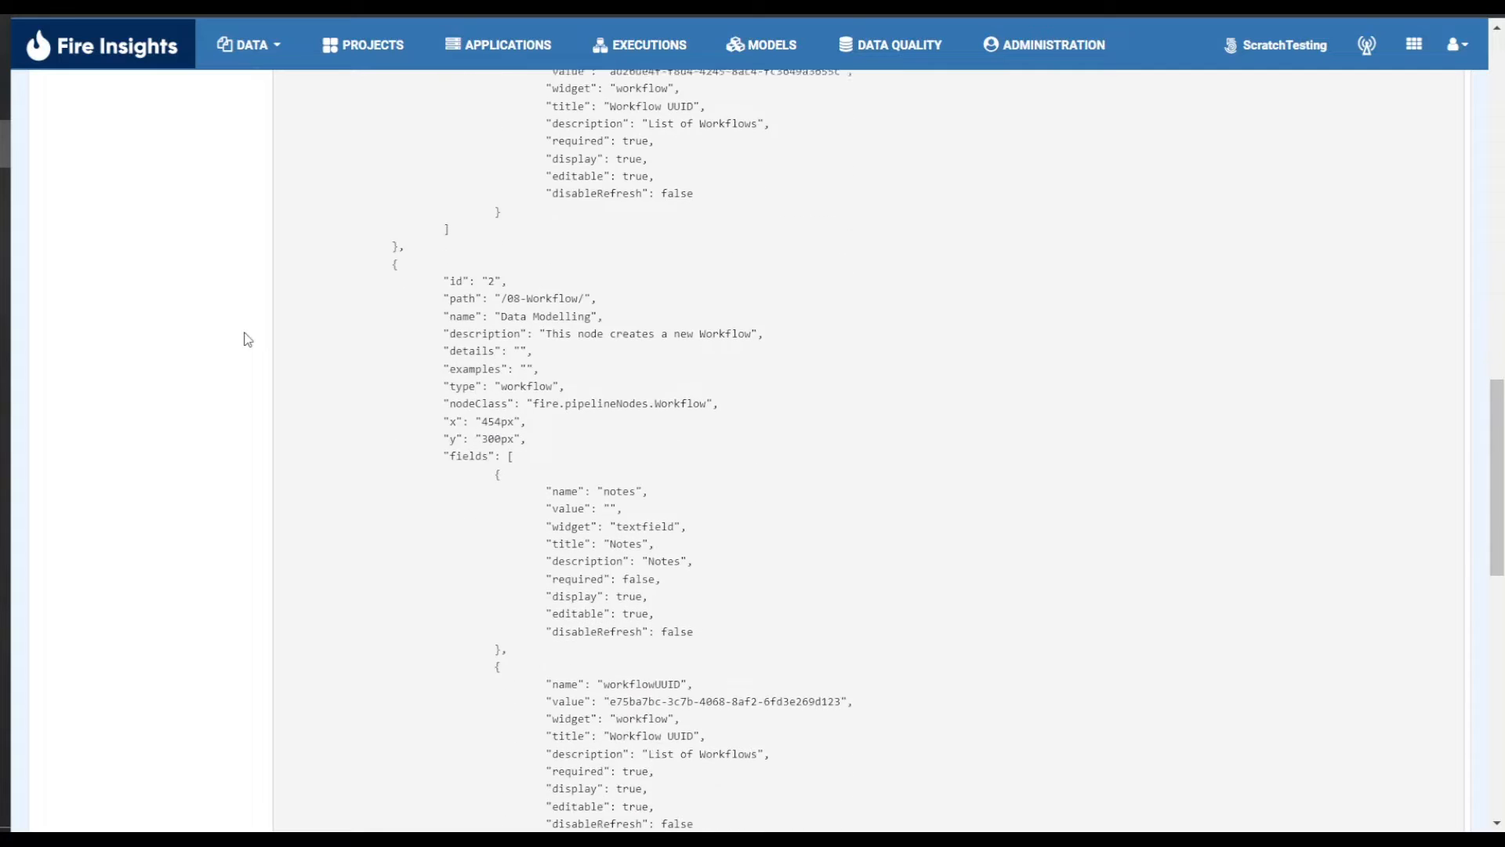
pyautogui.scroll(-7, 247, 339)
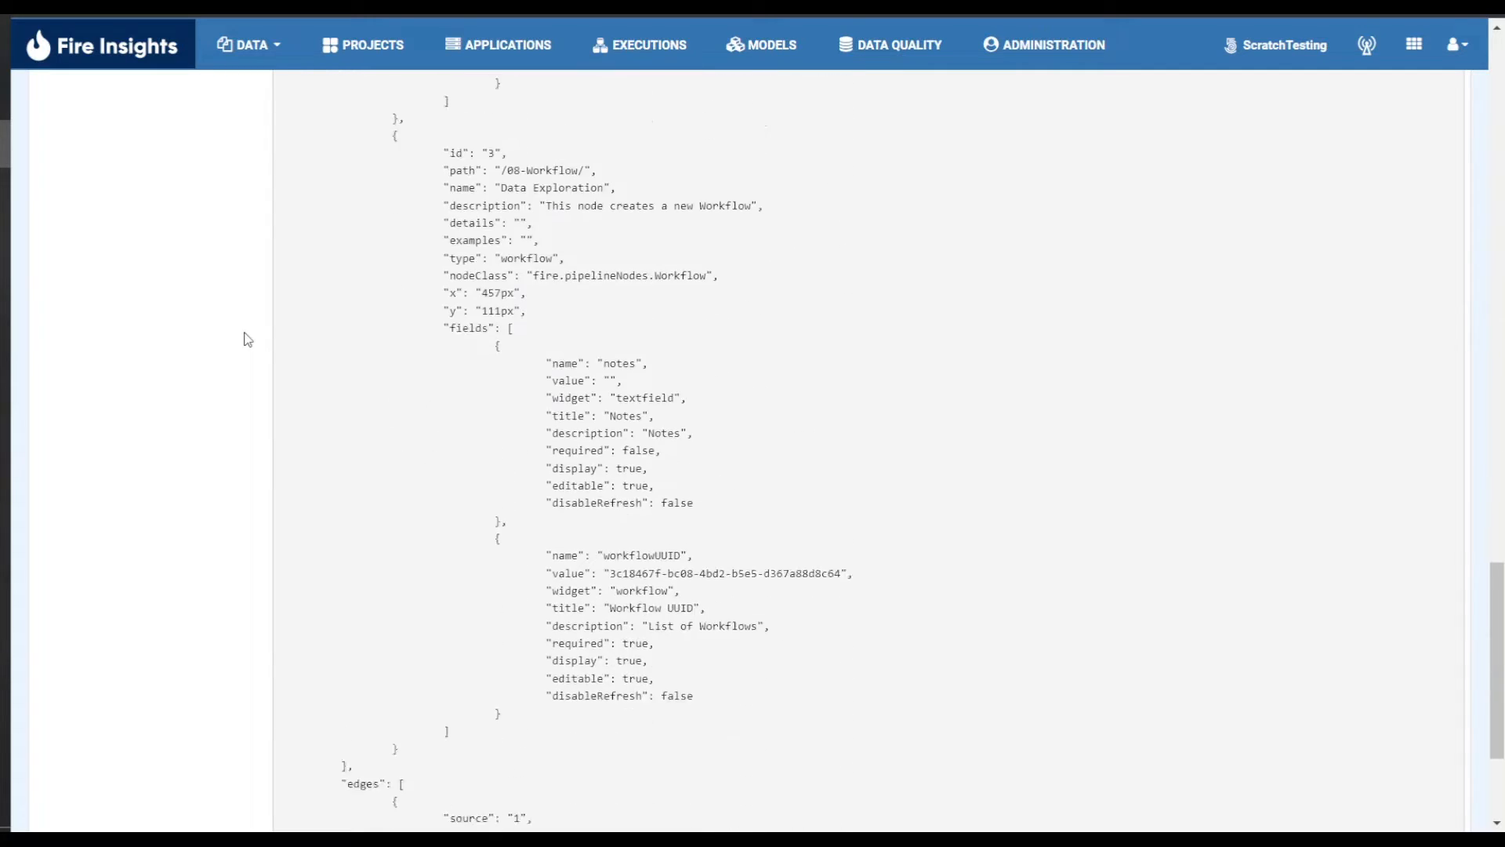
pyautogui.scroll(-3, 248, 338)
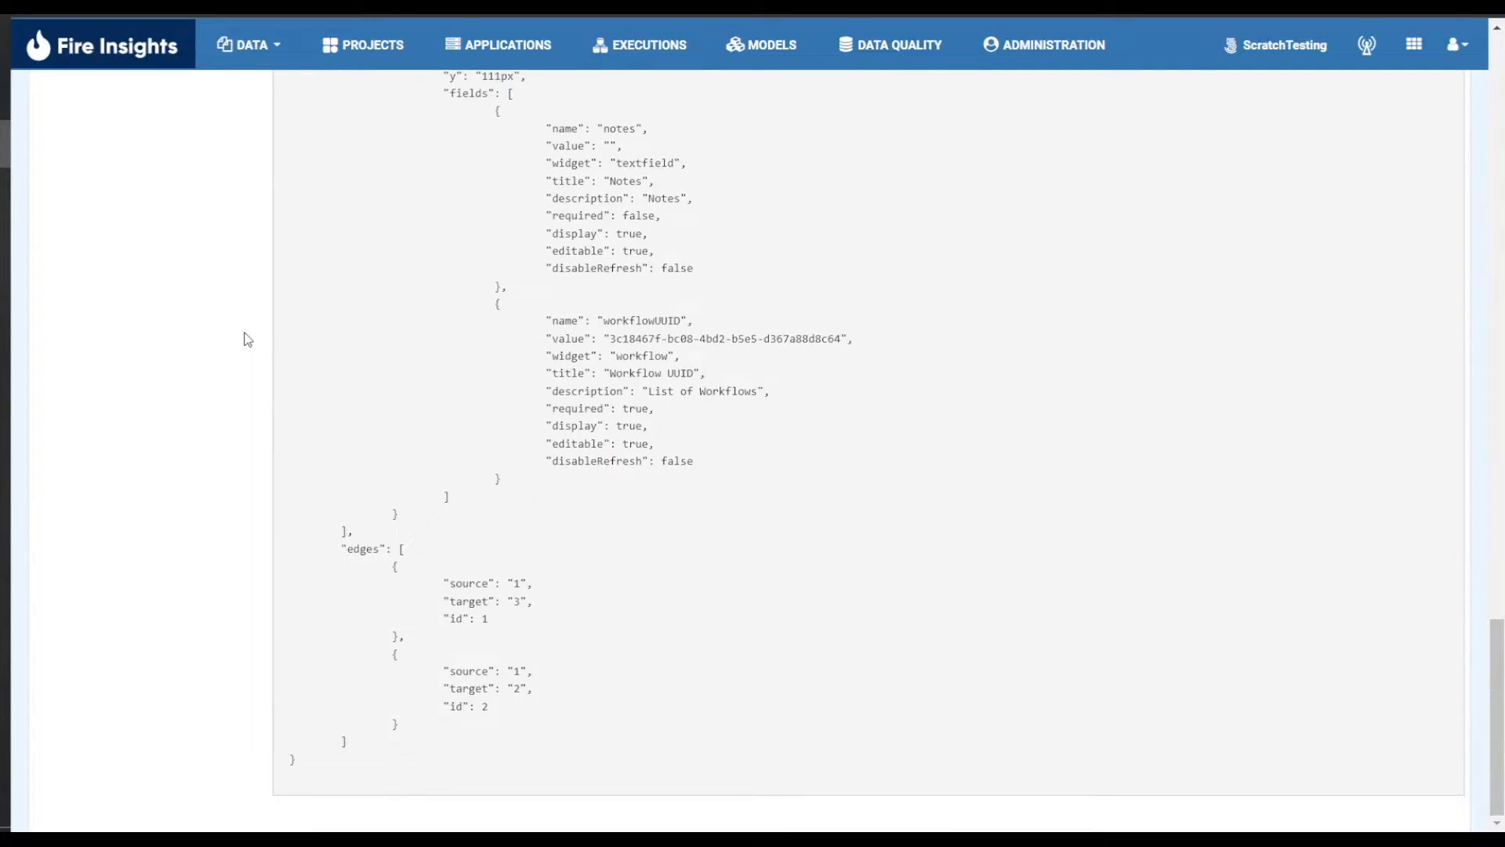
pyautogui.scroll(10, 248, 338)
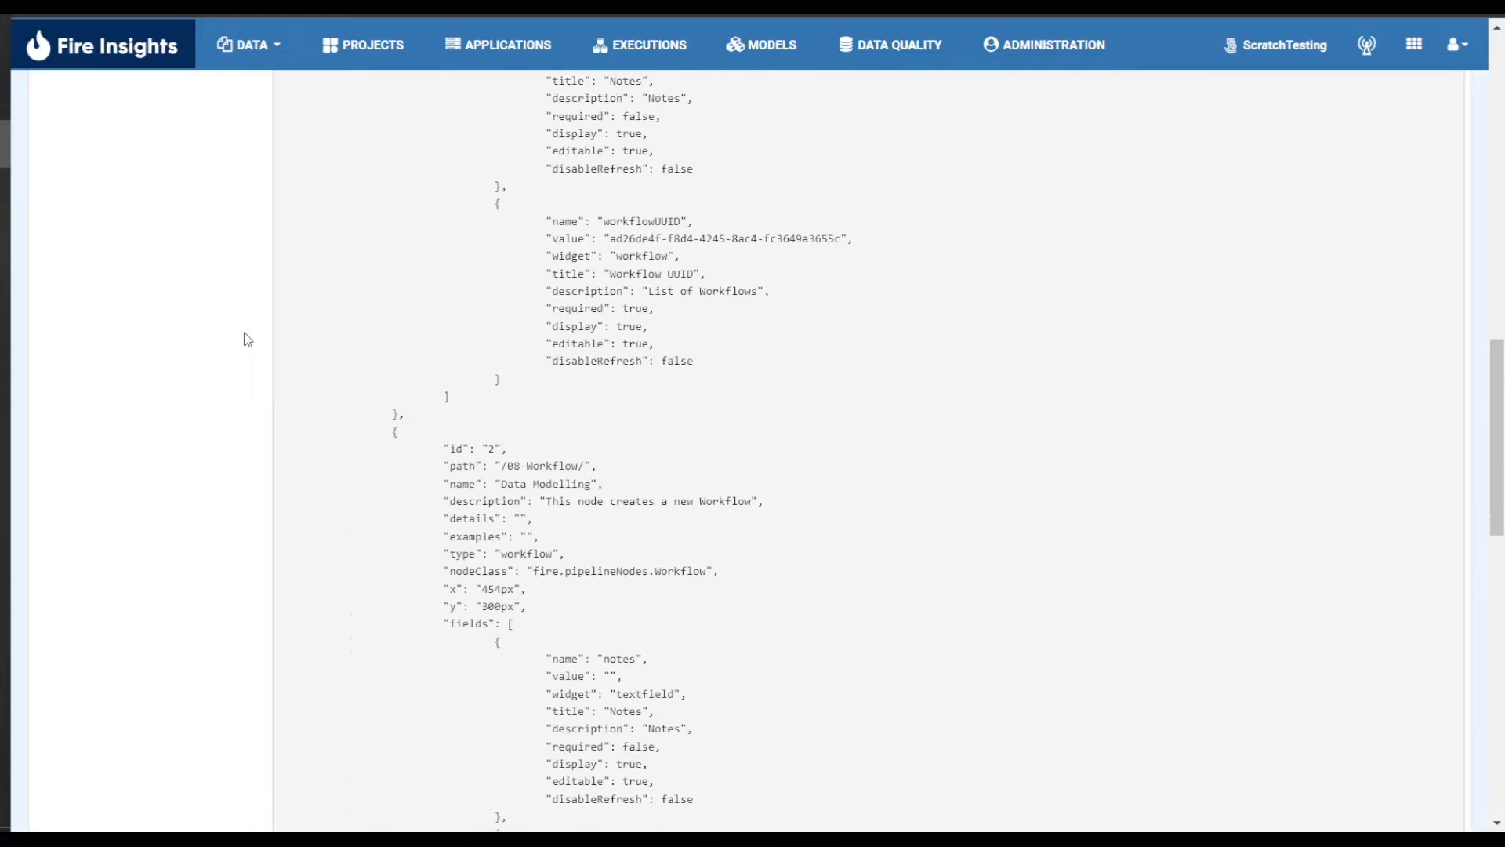
pyautogui.scroll(15, 247, 338)
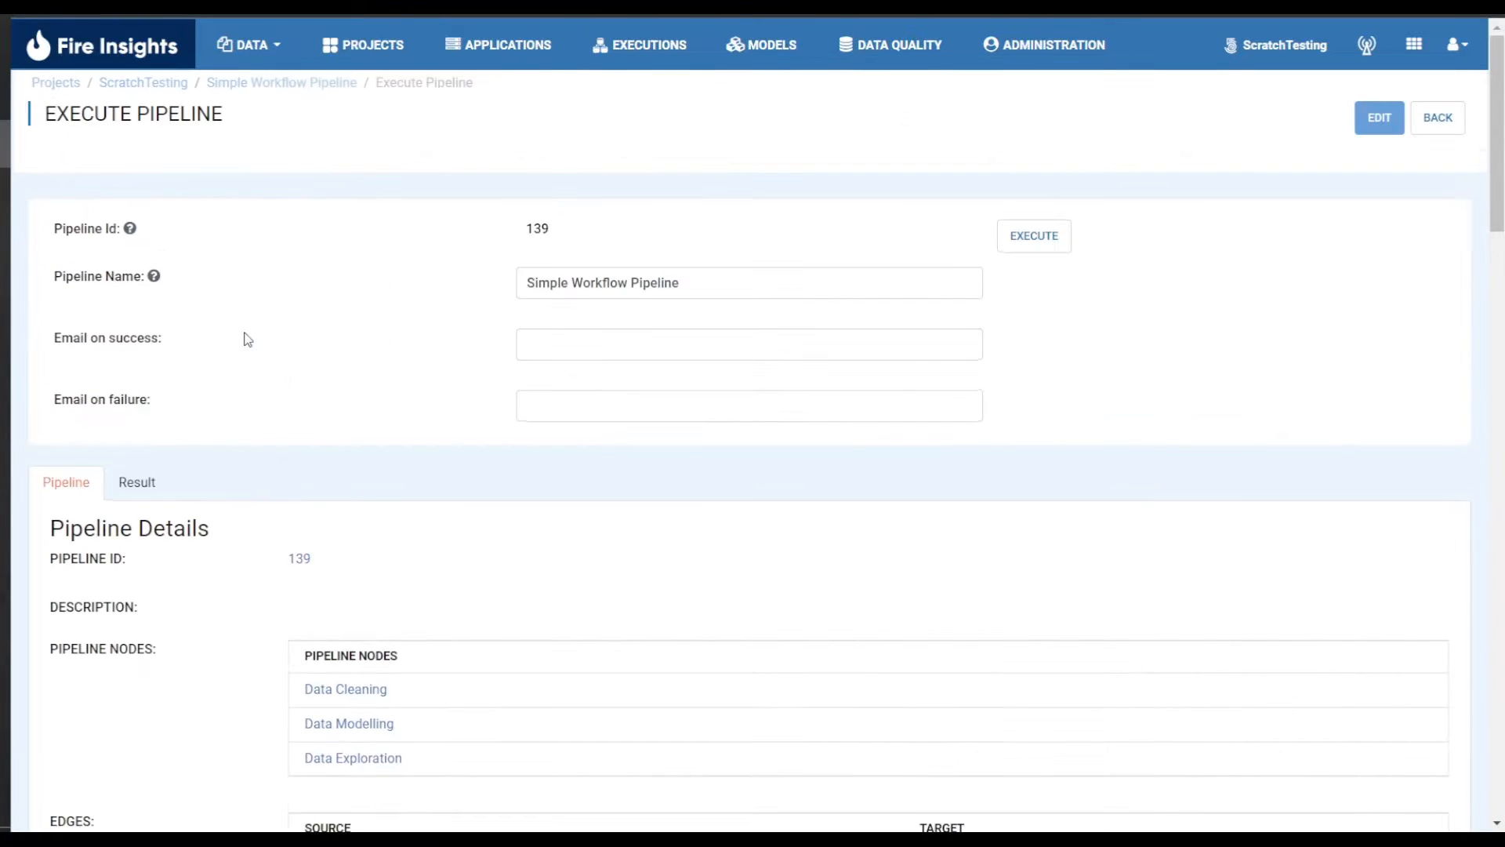
# - Execute the Simple Workflow Pipeline and open the list of executions
pyautogui.click(1048, 243)
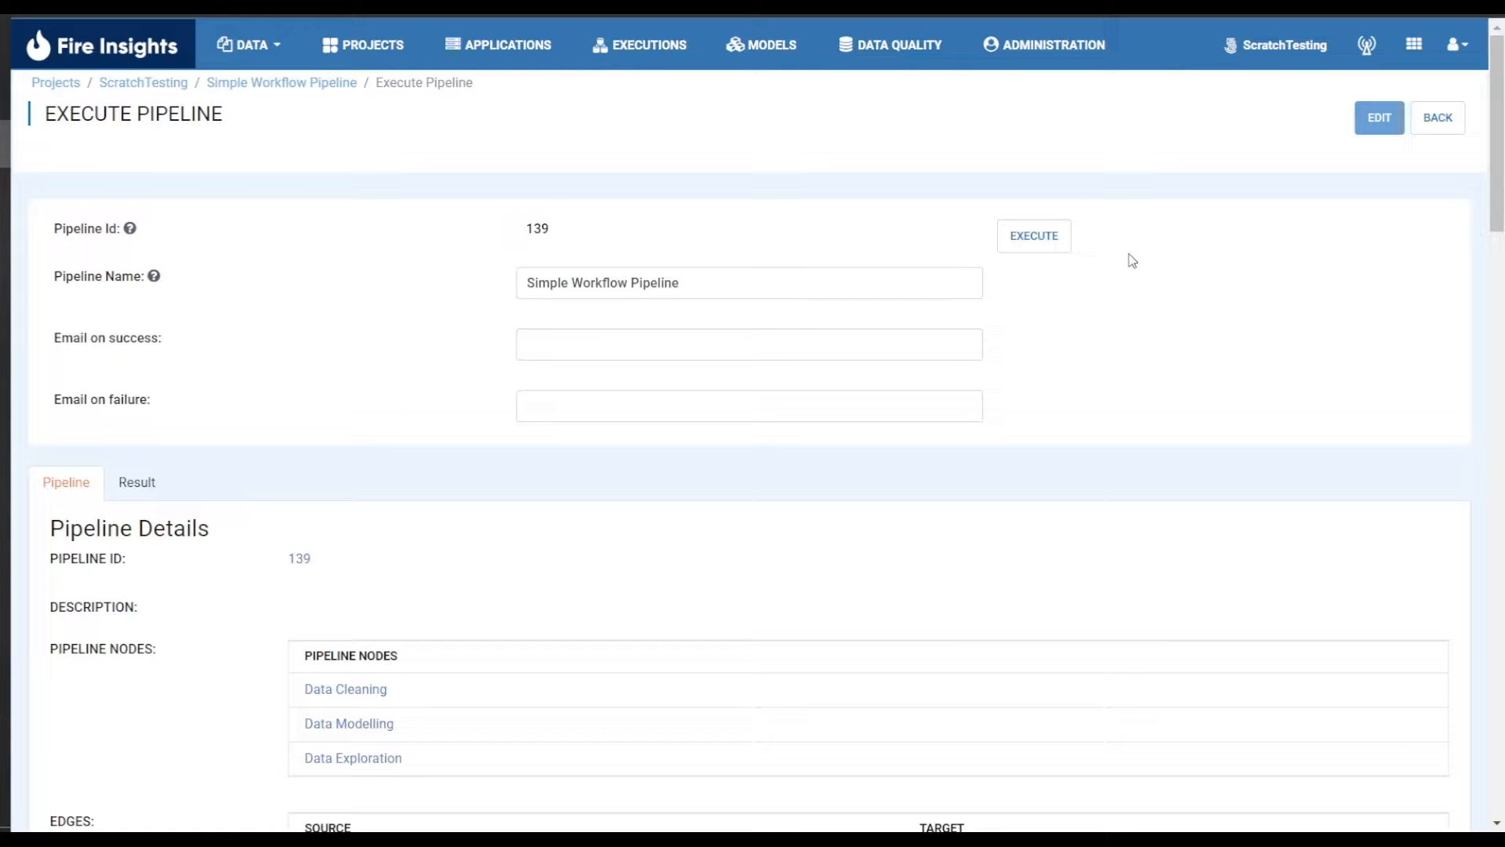
pyautogui.click(650, 52)
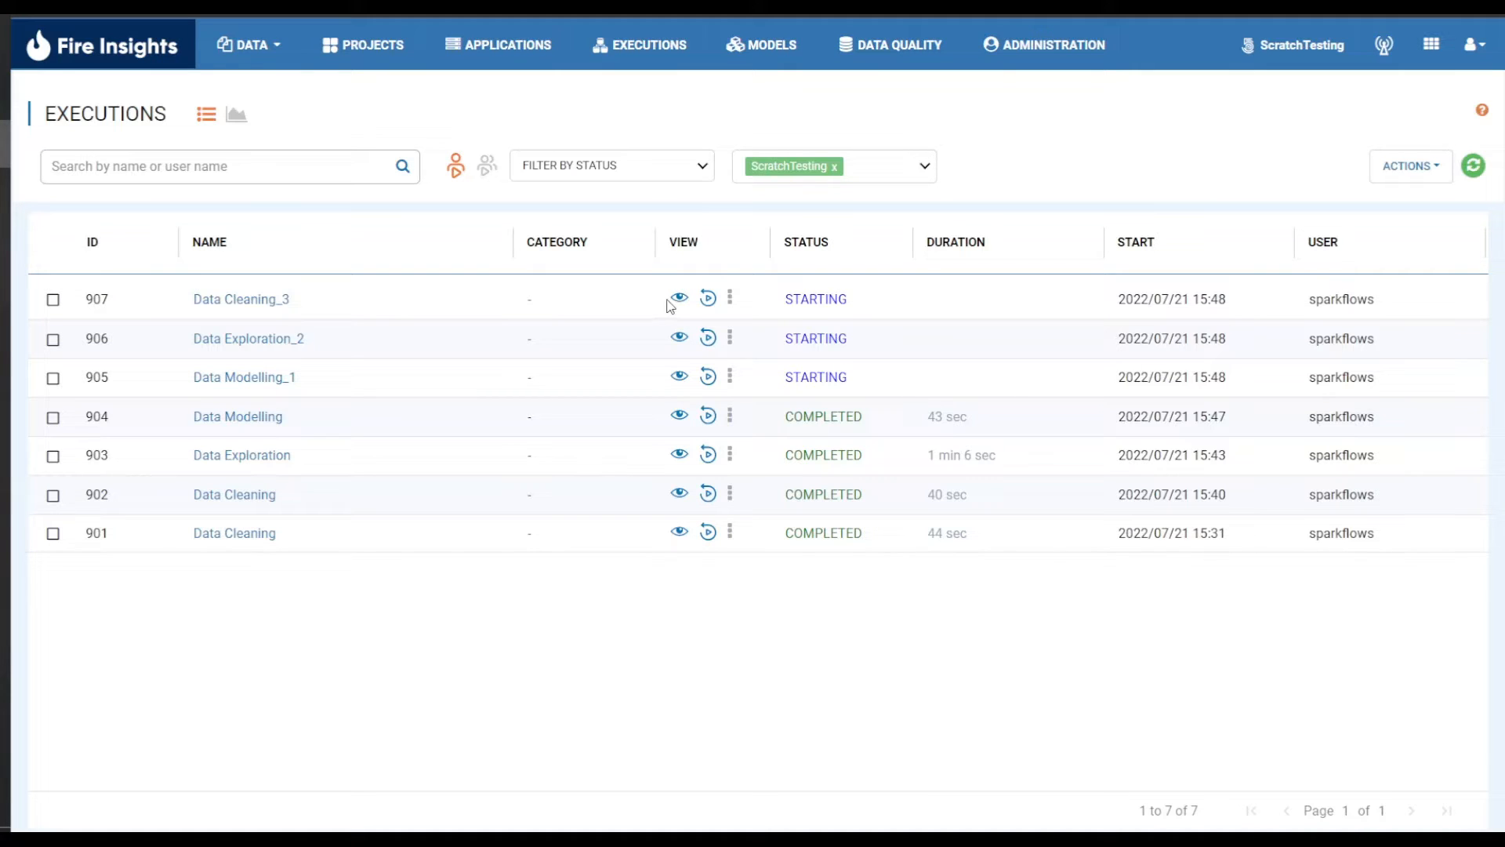
# - Check the execution details, including the description, of the Data Cleaning_3, Data Modelling_1 and Data Modelling runs
pyautogui.moveTo(679, 304)
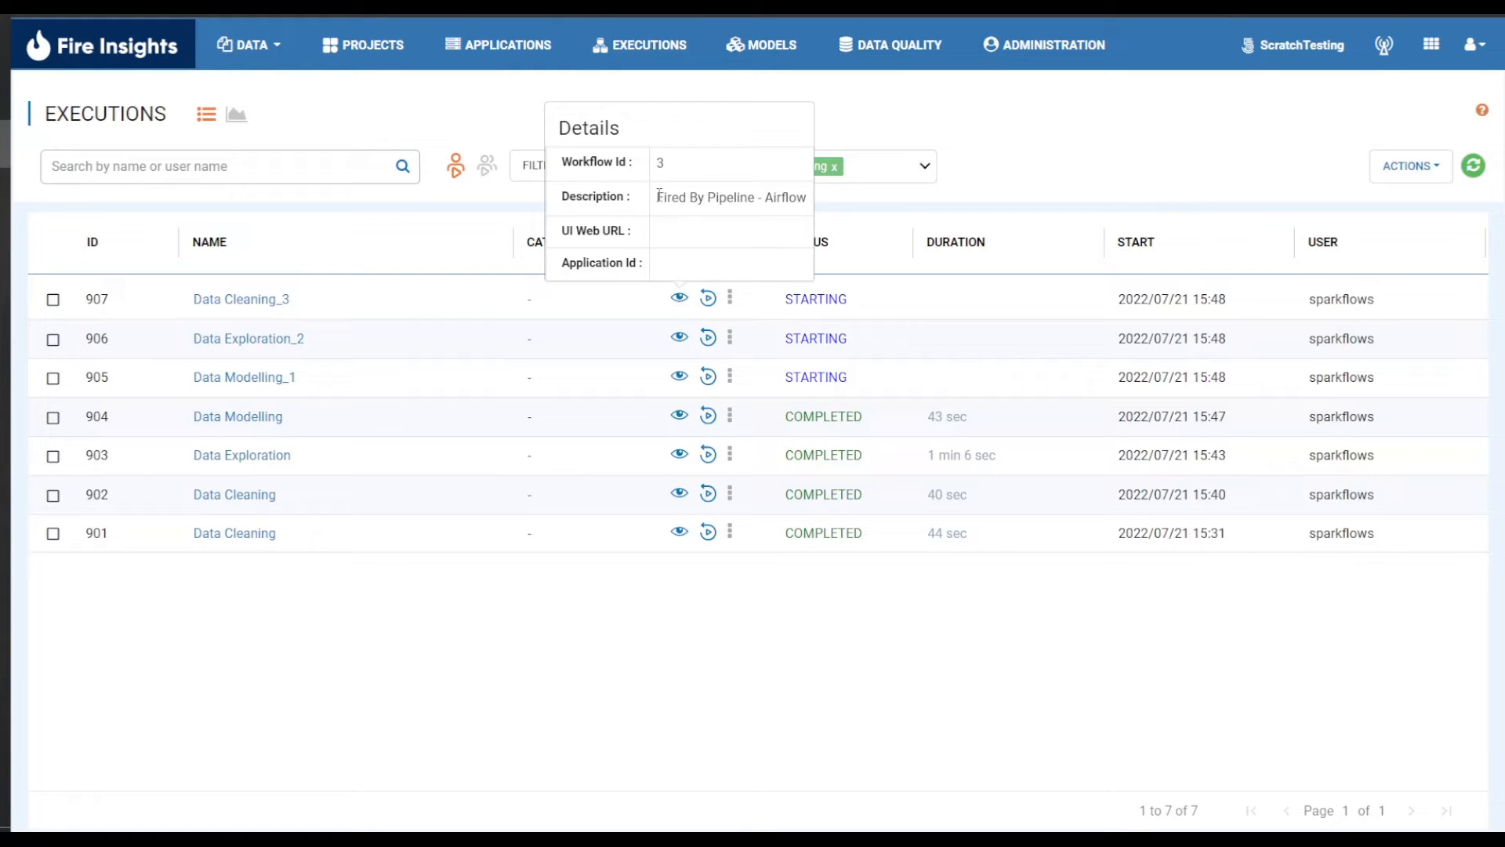
pyautogui.moveTo(657, 196); pyautogui.dragTo(810, 202)
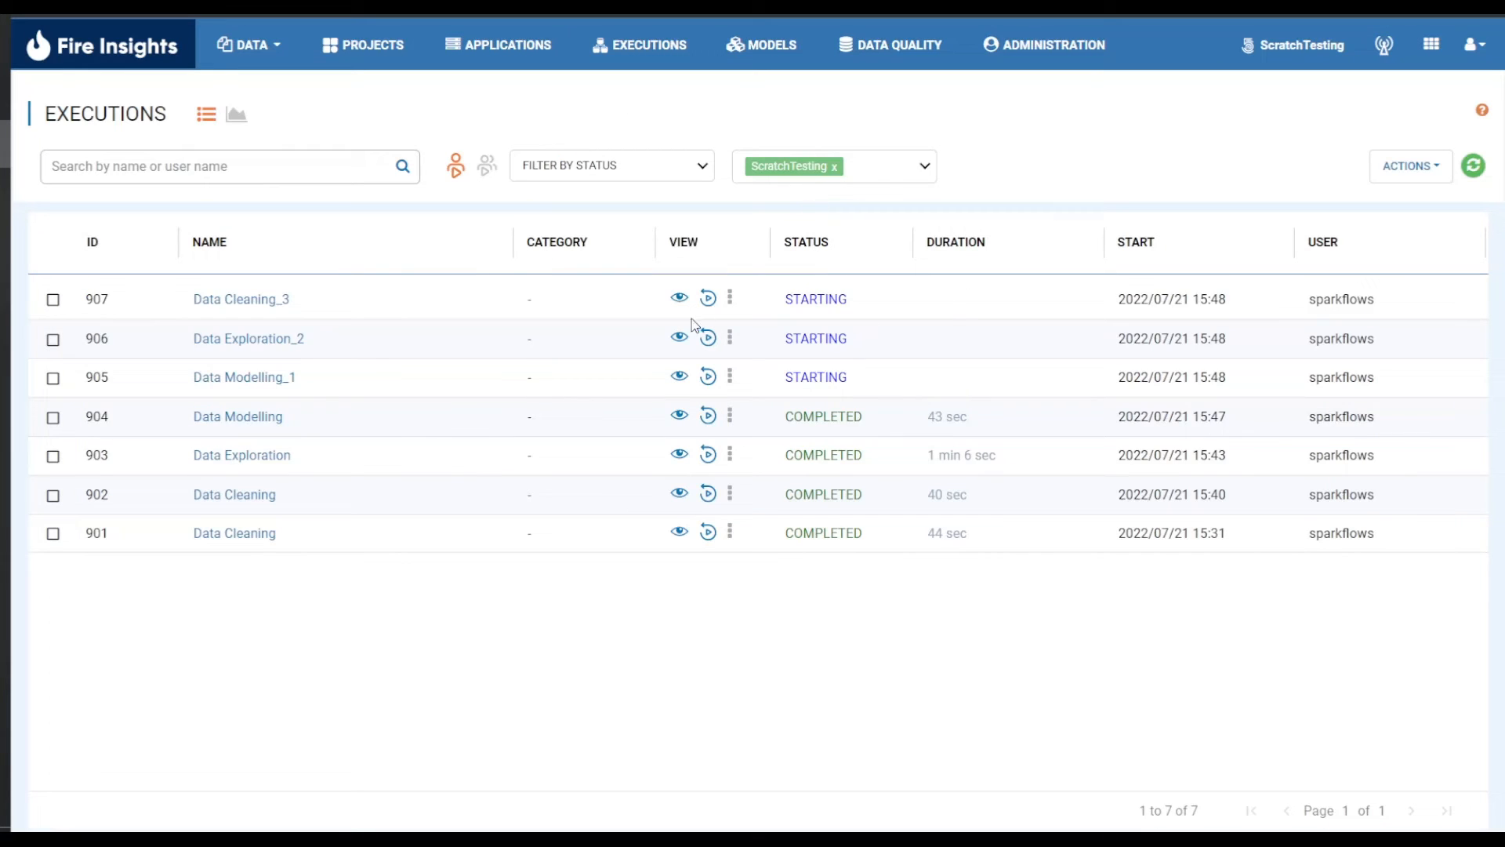
pyautogui.moveTo(683, 384)
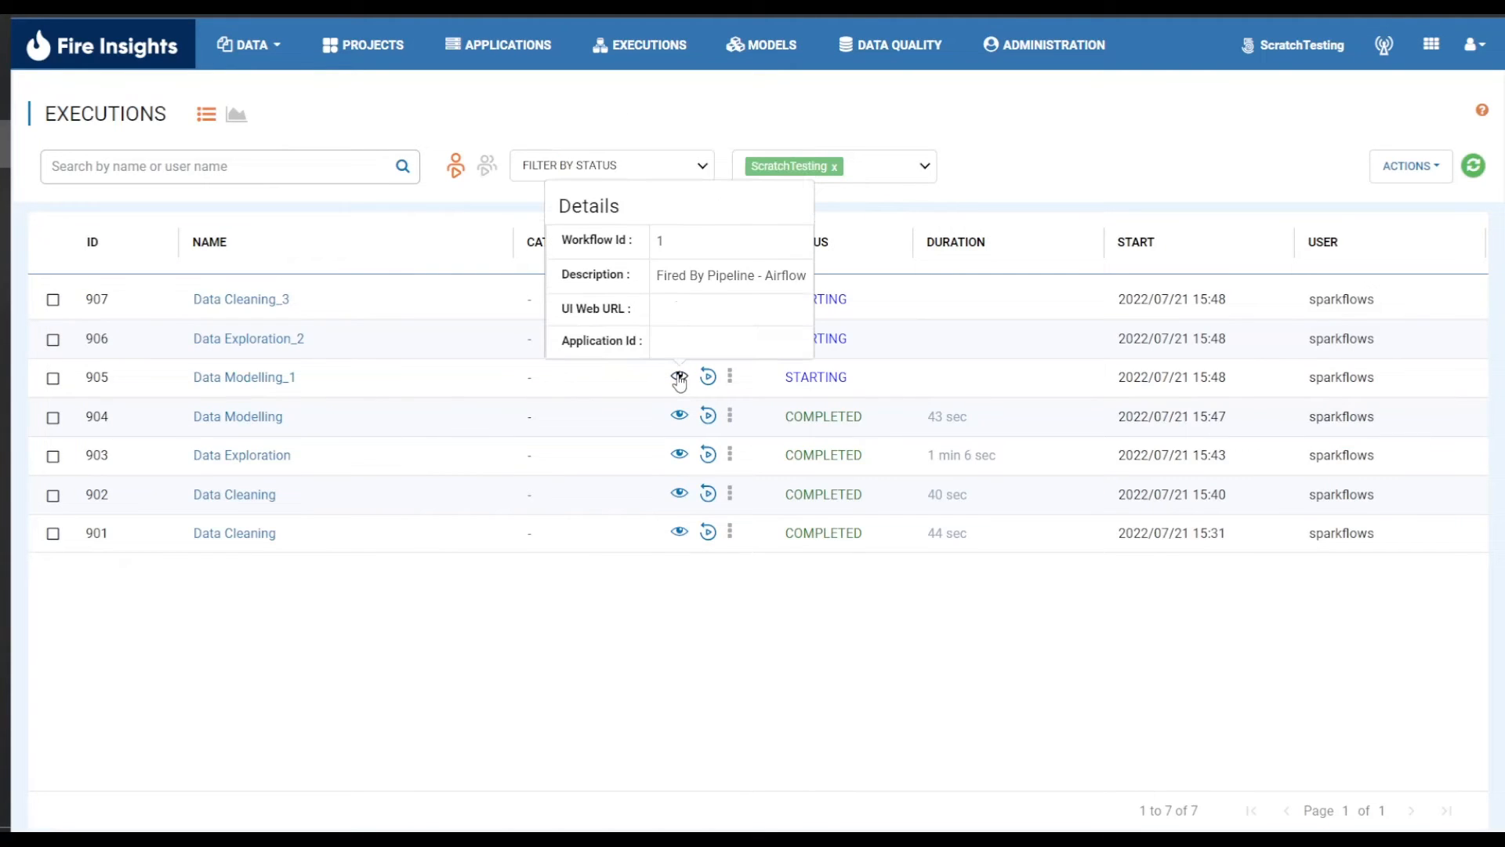
pyautogui.moveTo(679, 421)
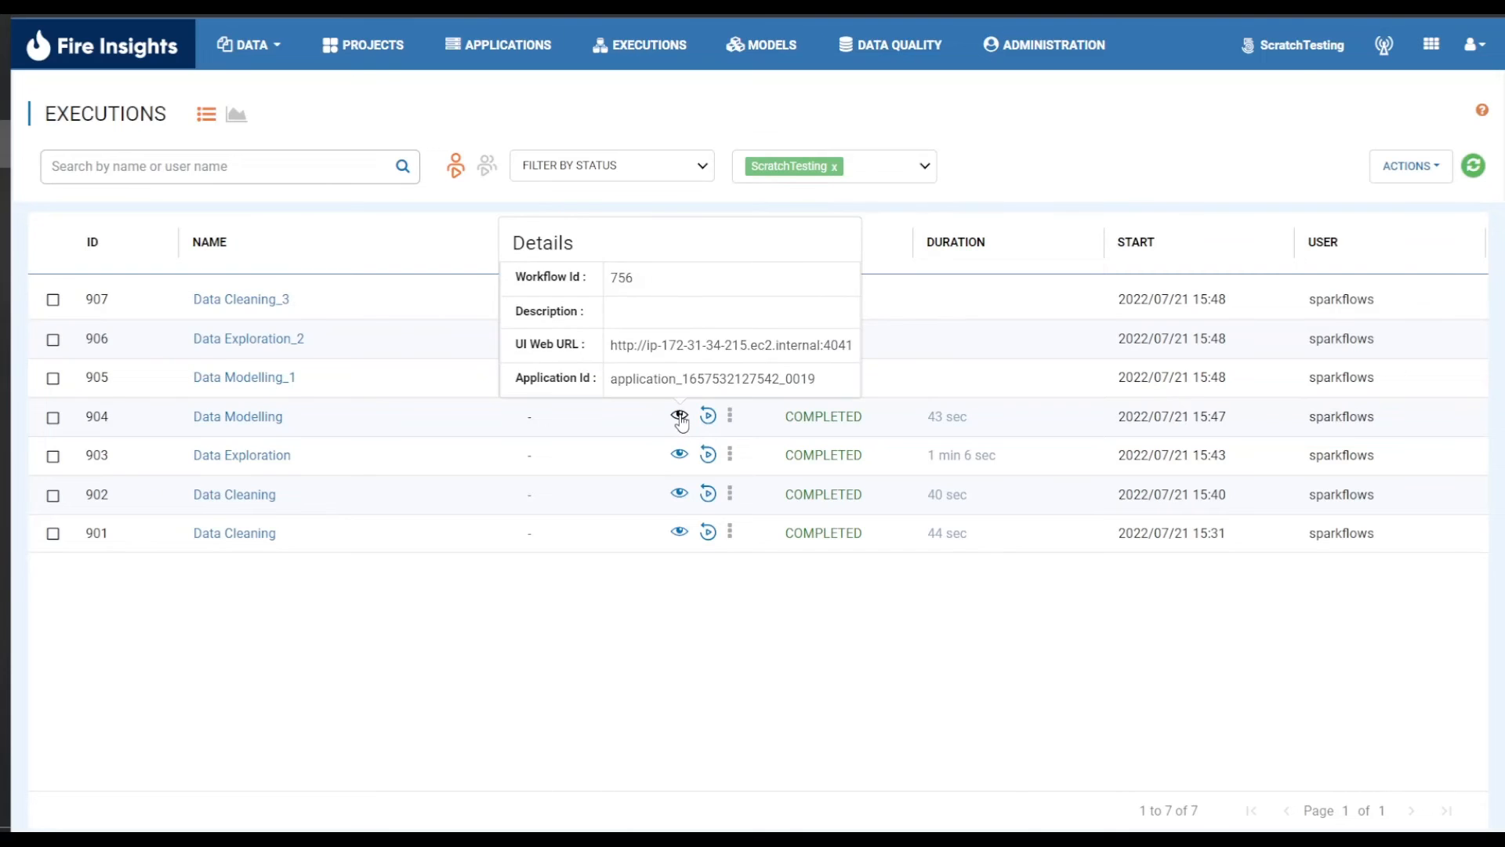